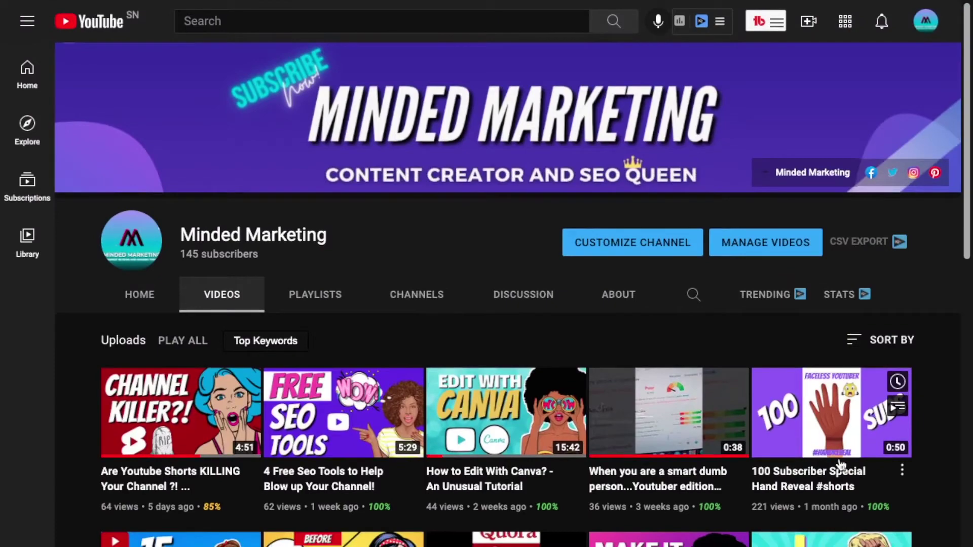
# Review the Minded Marketing dashboard cards: 145 subscribers, 532 views and 23.6 watch hours in 28 days.
pyautogui.scroll(-9, 840, 465)
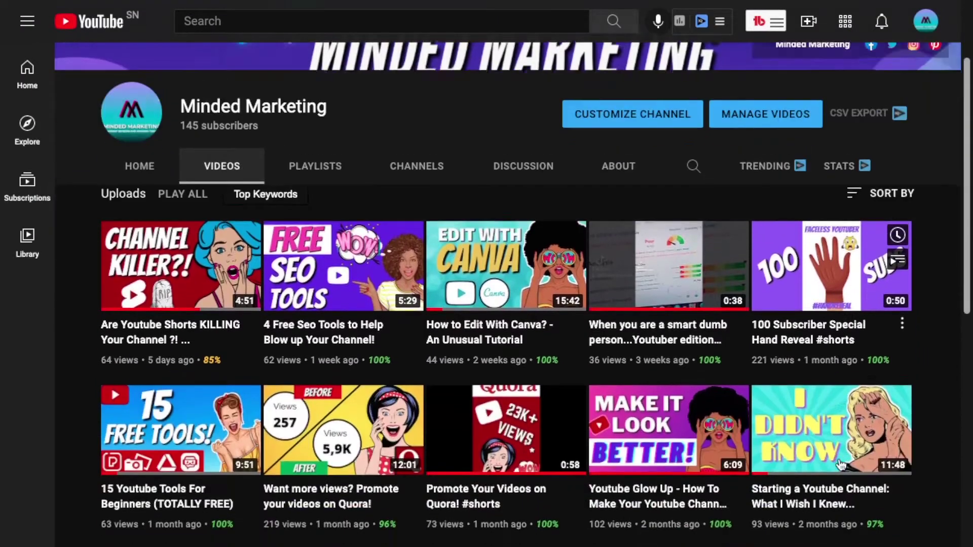
pyautogui.scroll(-7, 841, 463)
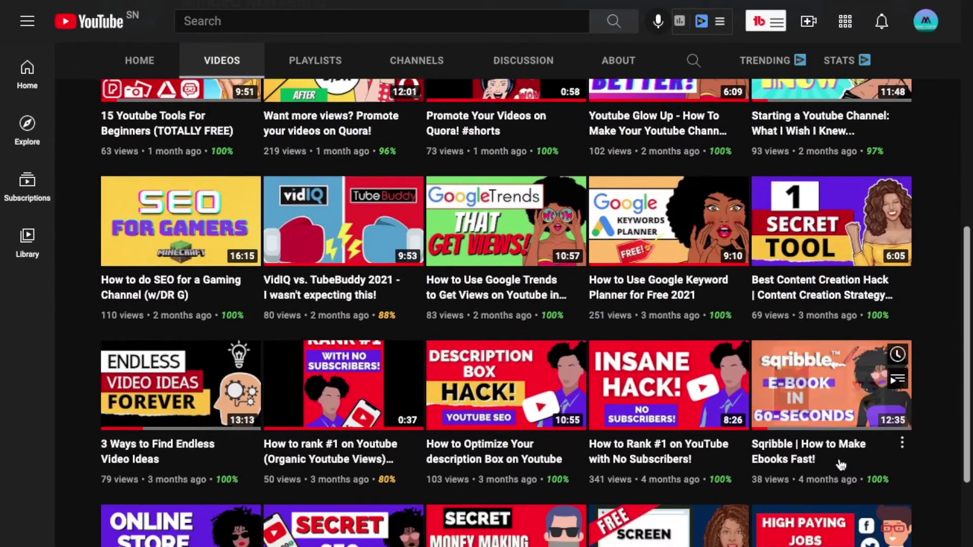
pyautogui.scroll(-1, 839, 463)
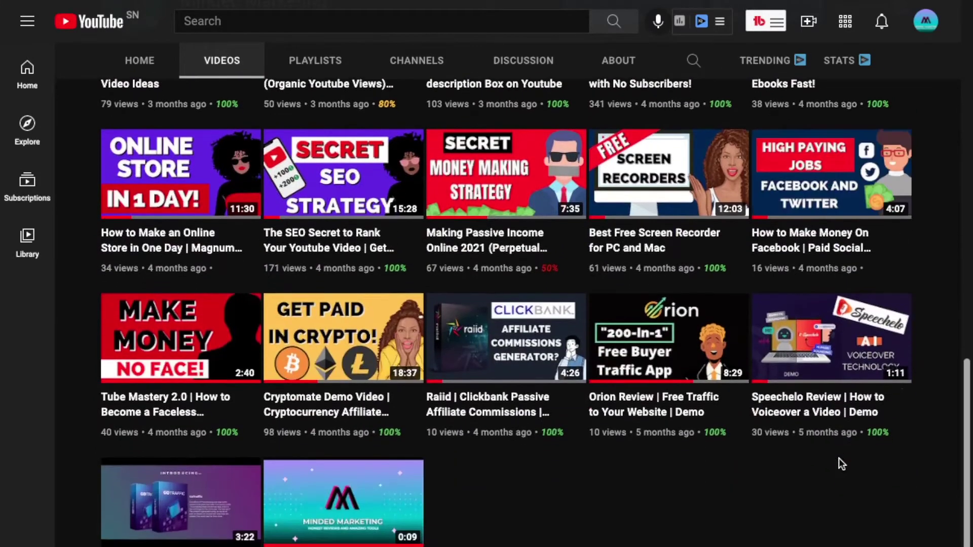
pyautogui.scroll(-1, 840, 463)
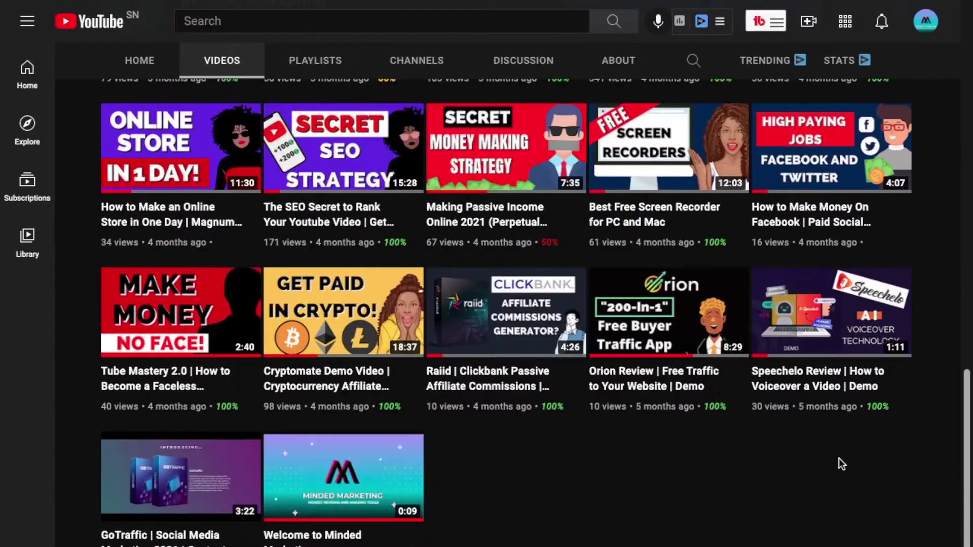
pyautogui.scroll(12, 839, 458)
pyautogui.scroll(6, 840, 464)
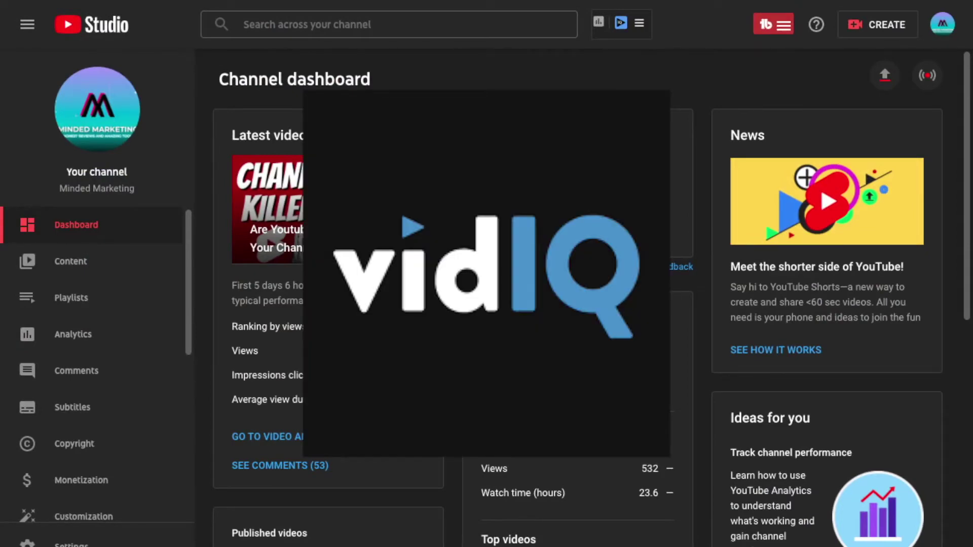
pyautogui.scroll(-5, 447, 302)
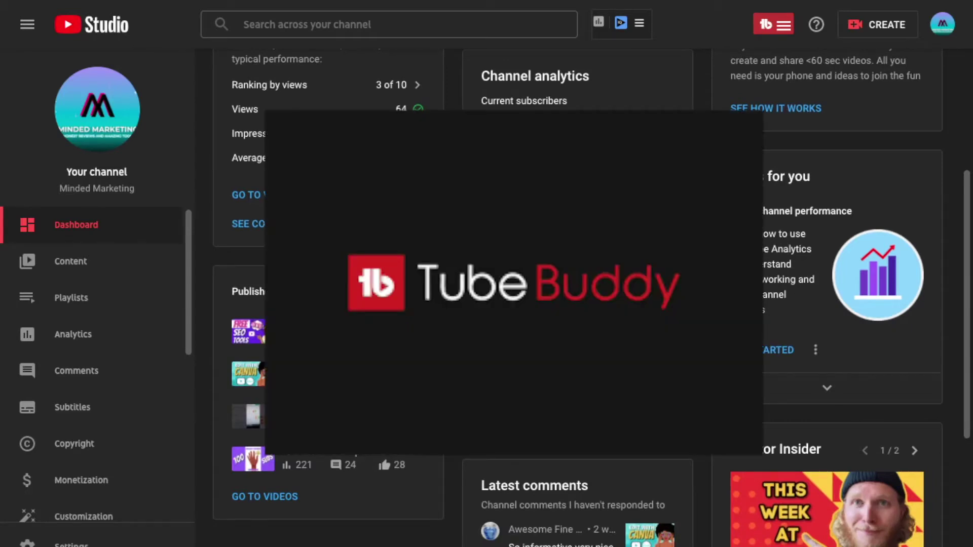
pyautogui.scroll(2, 578, 298)
pyautogui.scroll(-2, 446, 302)
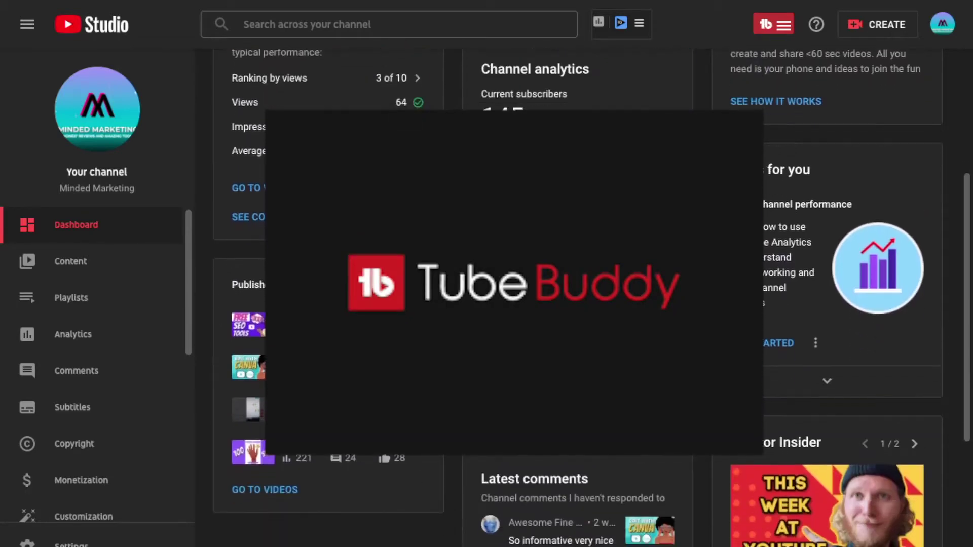
pyautogui.scroll(3, 446, 302)
pyautogui.scroll(-3, 446, 302)
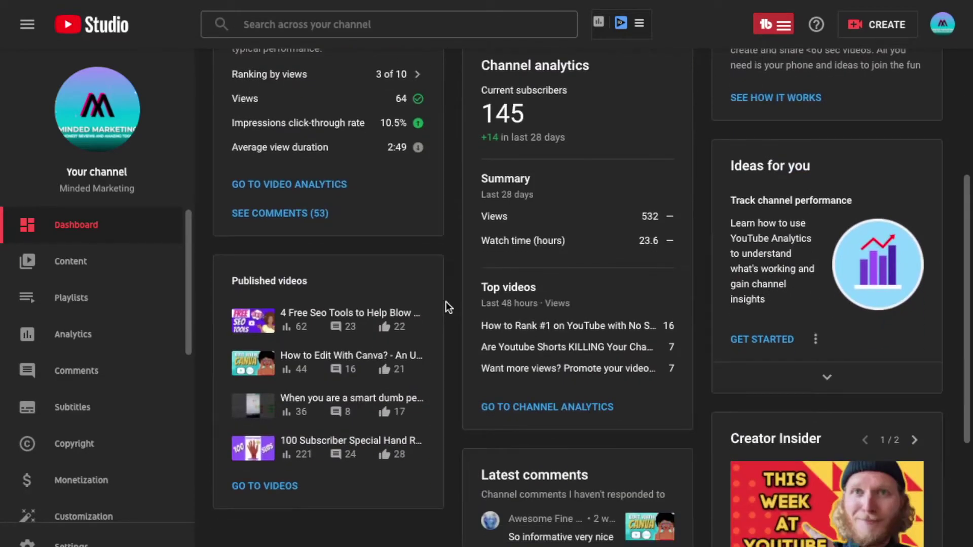
pyautogui.scroll(-5, 446, 302)
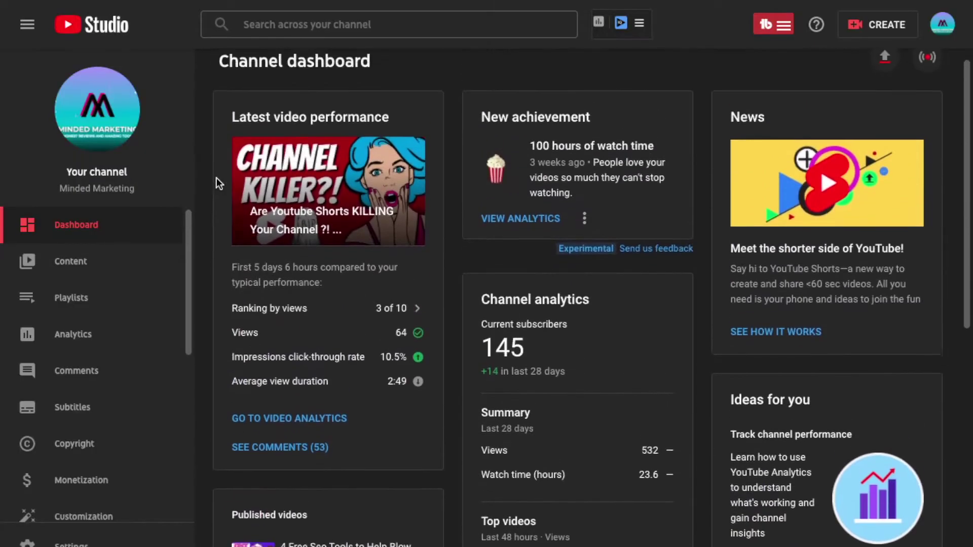
pyautogui.scroll(-2, 217, 178)
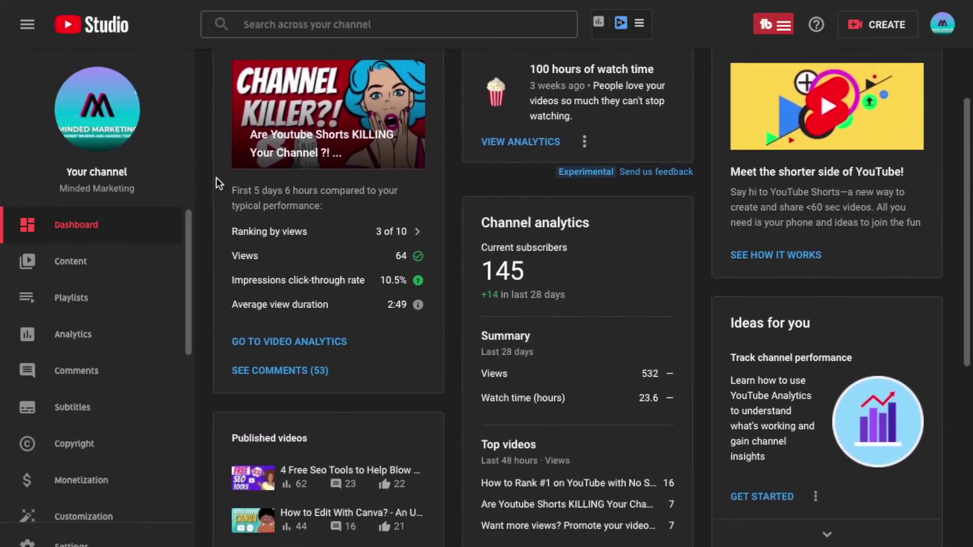
# Go to the Content page and look through the channel's uploaded videos.
pyautogui.click(71, 262)
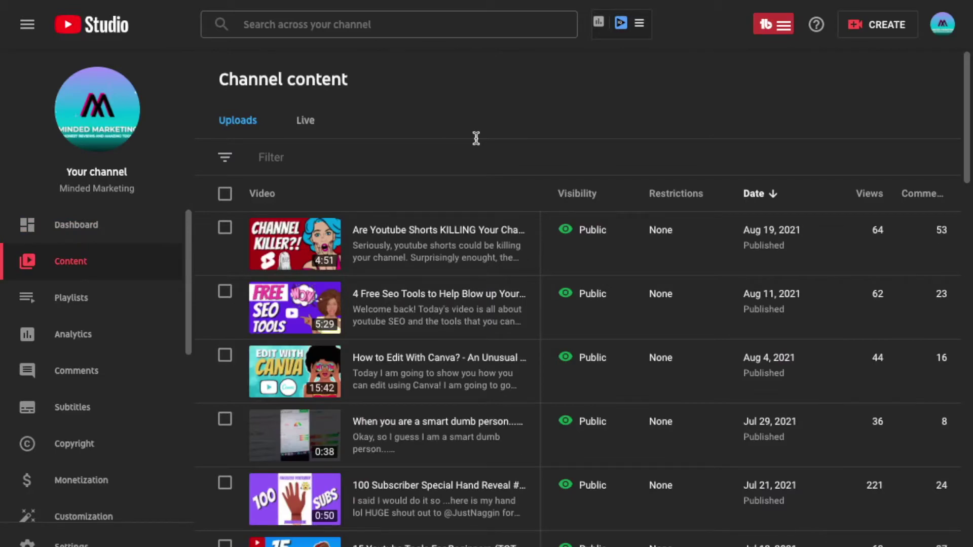
pyautogui.scroll(-2, 717, 127)
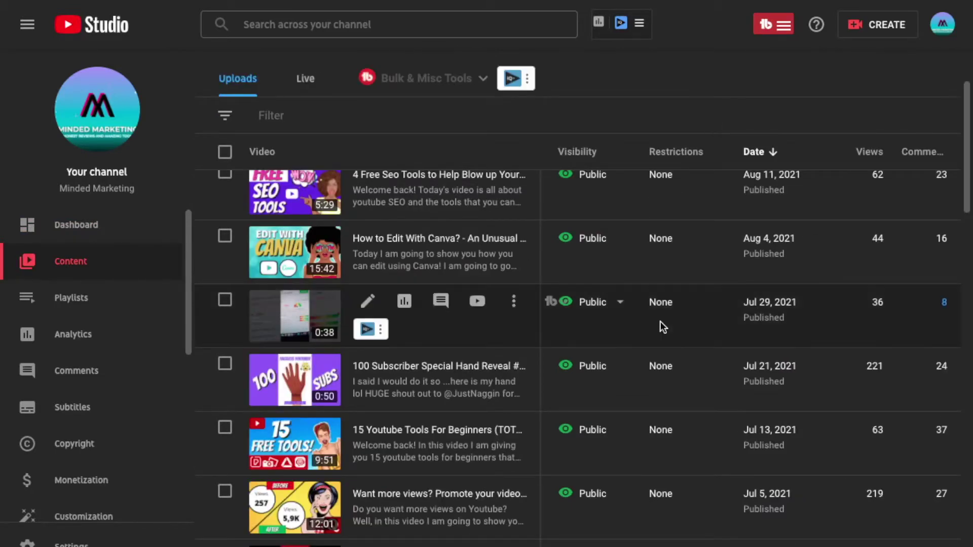
pyautogui.scroll(-10, 686, 202)
pyautogui.scroll(5, 564, 334)
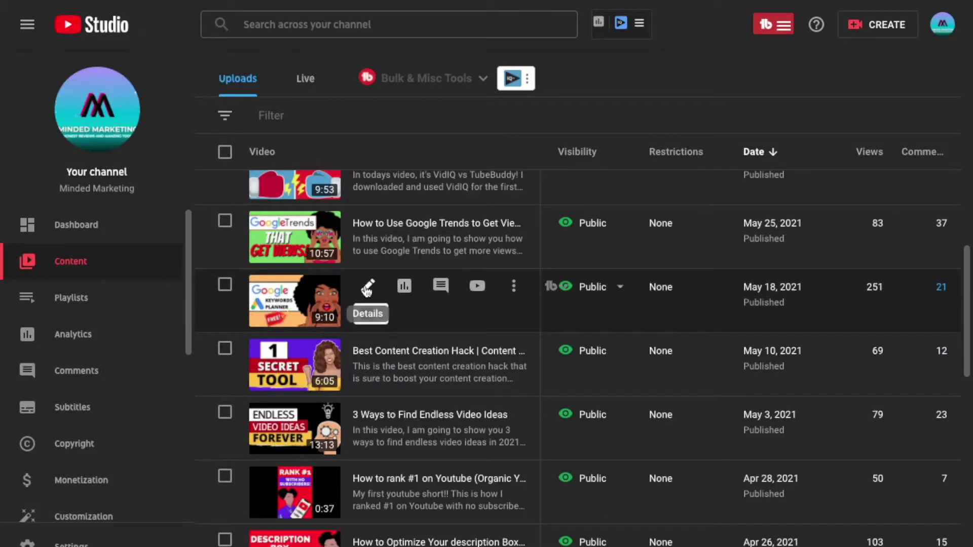
# Open the Google Keyword Planner video's details page and move past the description.
pyautogui.click(368, 289)
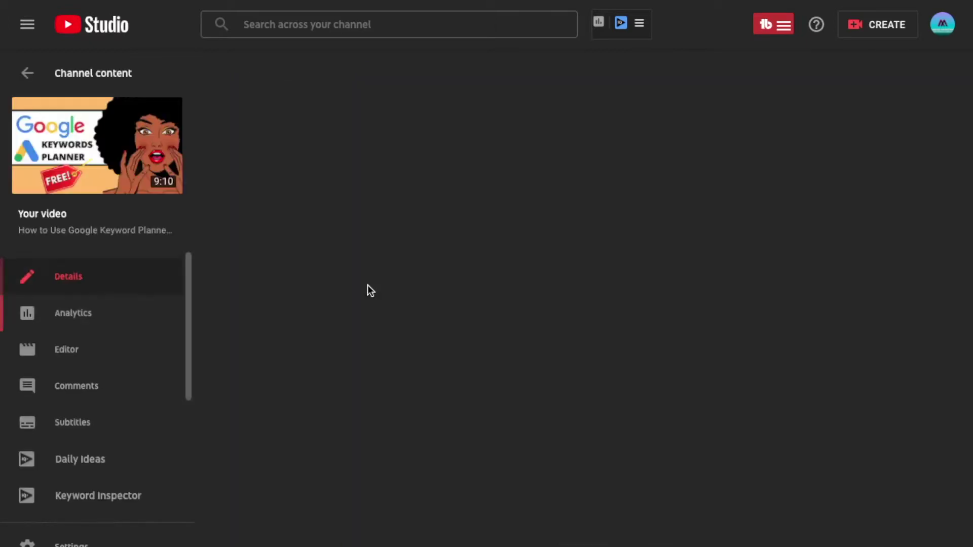
pyautogui.scroll(-9, 197, 194)
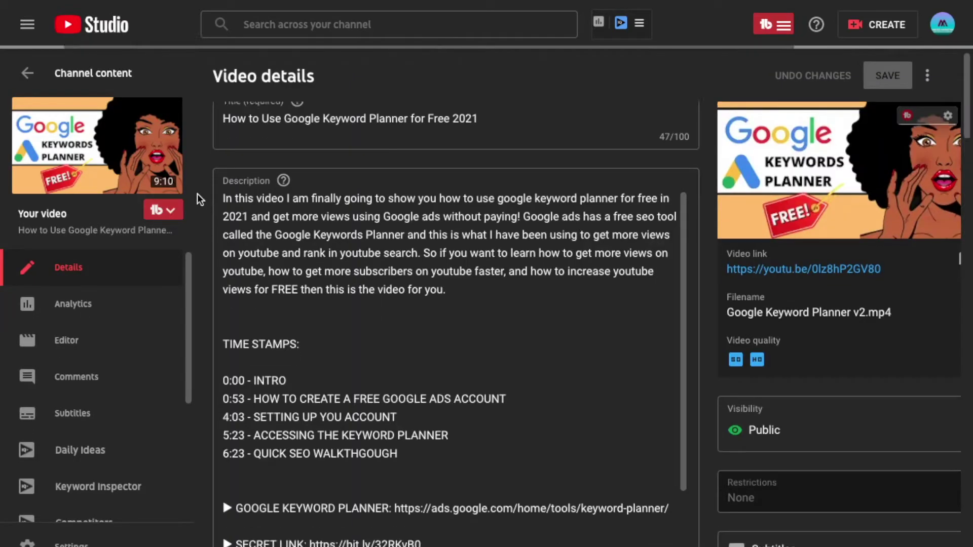
pyautogui.scroll(-7, 197, 193)
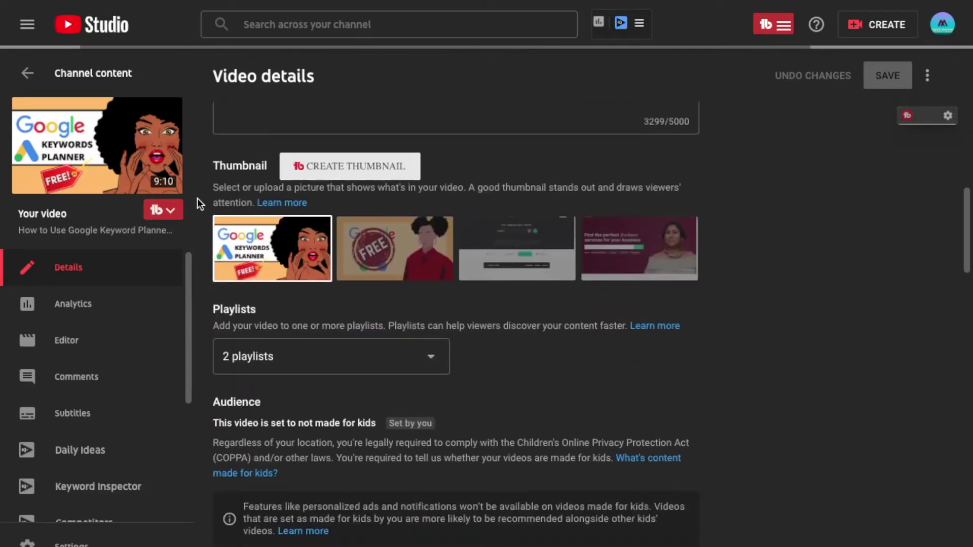
pyautogui.scroll(-2, 199, 253)
pyautogui.scroll(7, 214, 204)
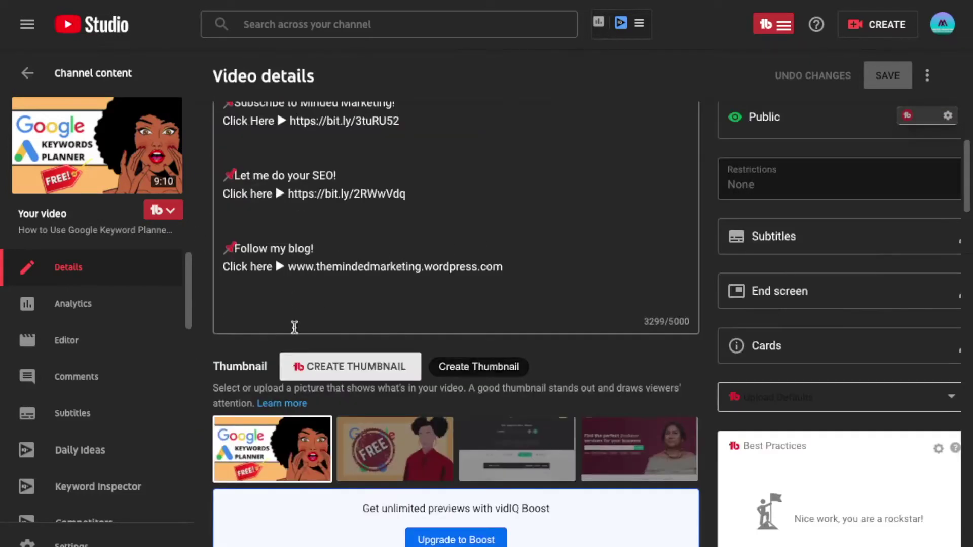
# Review the video's tags at 438/500 characters and their TubeBuddy rank scores.
pyautogui.scroll(-2, 526, 350)
pyautogui.scroll(-8, 525, 351)
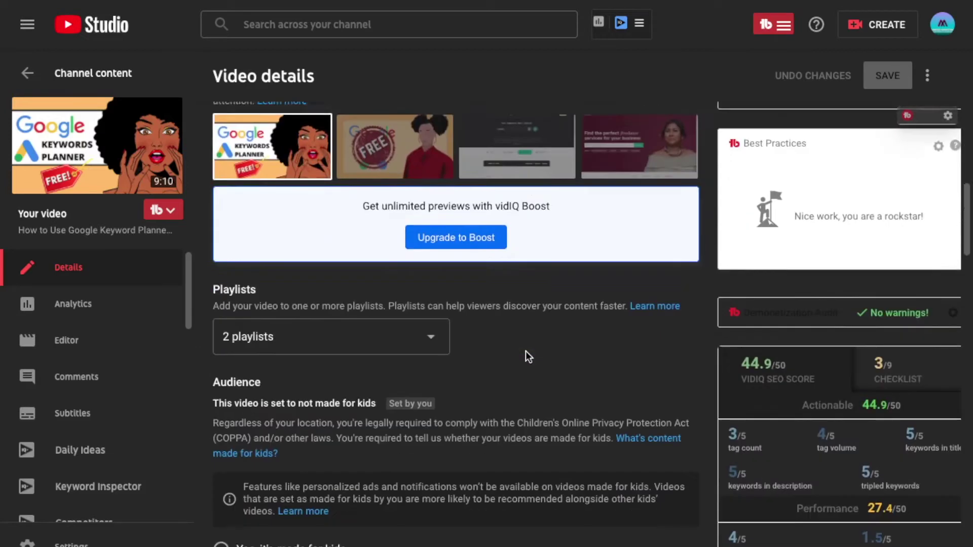
pyautogui.scroll(-12, 525, 351)
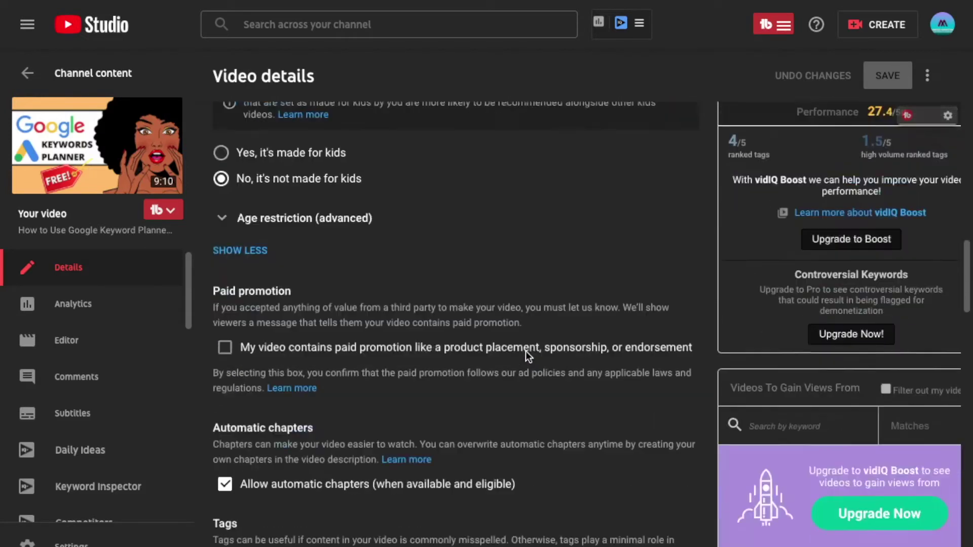
pyautogui.scroll(-1, 526, 351)
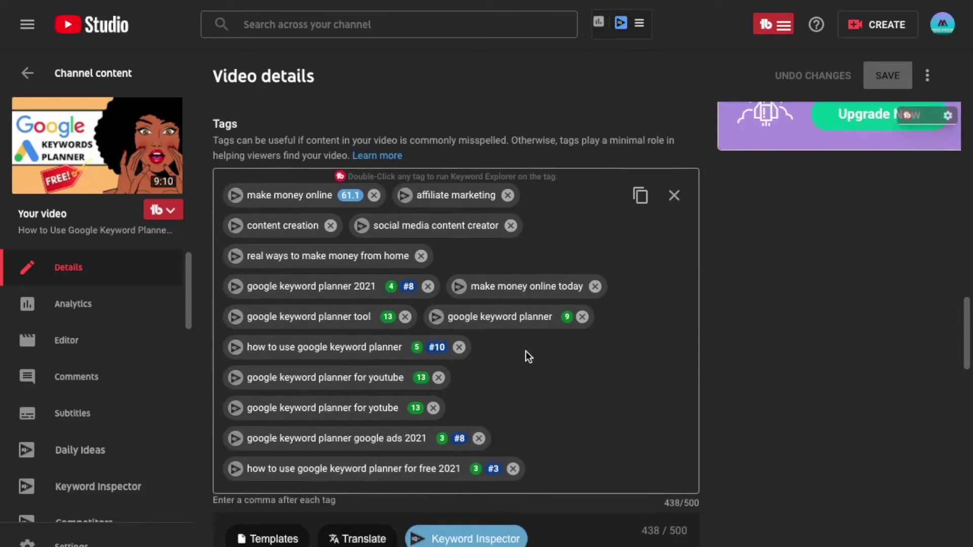
pyautogui.scroll(1, 750, 313)
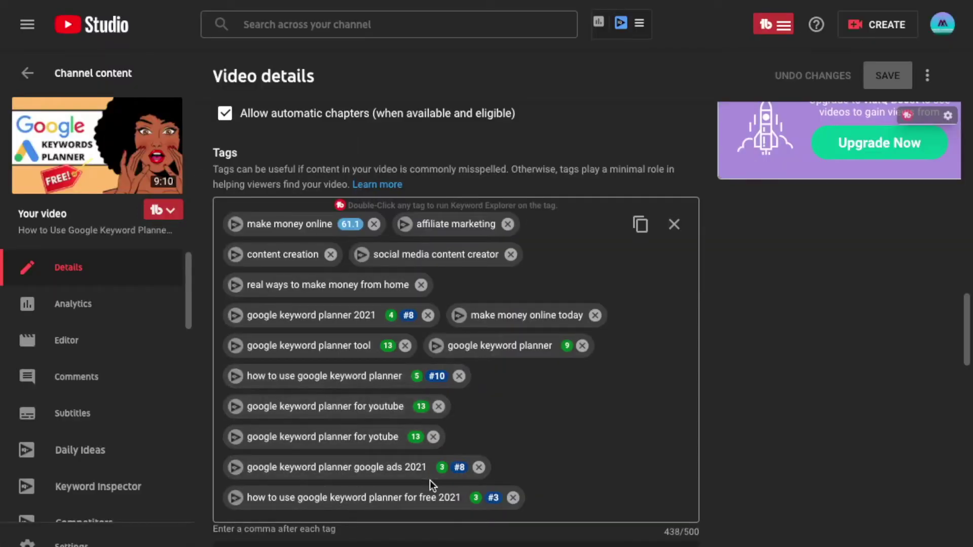
pyautogui.scroll(1, 625, 491)
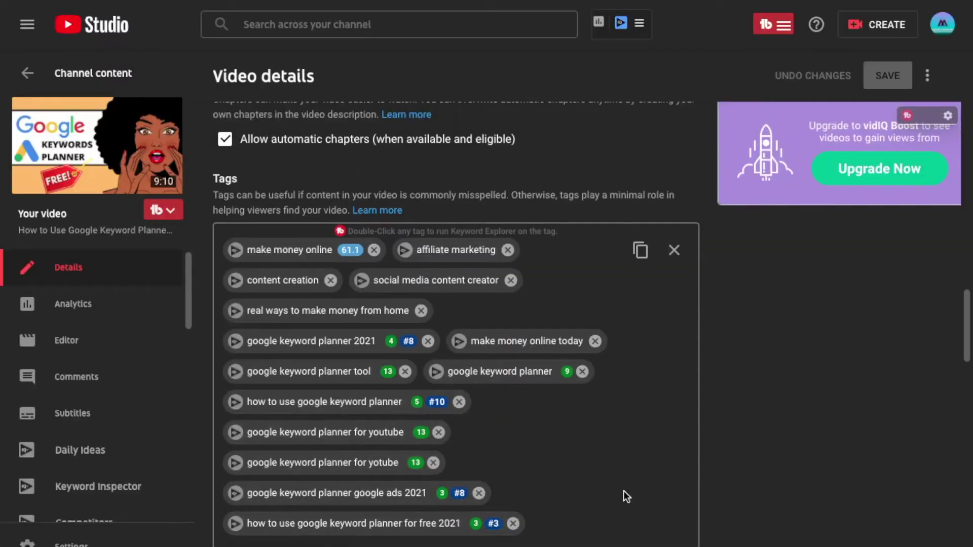
pyautogui.scroll(-1, 625, 491)
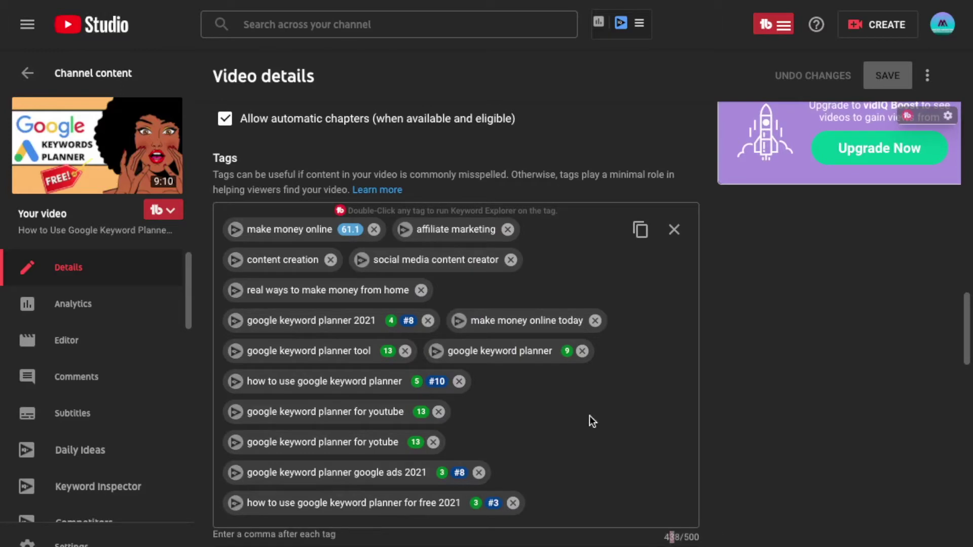
pyautogui.scroll(-2, 588, 410)
# Find TubeBuddy's suggested tags for 'google keyword planner' and sort them by Keyword Score.
pyautogui.scroll(-2, 654, 405)
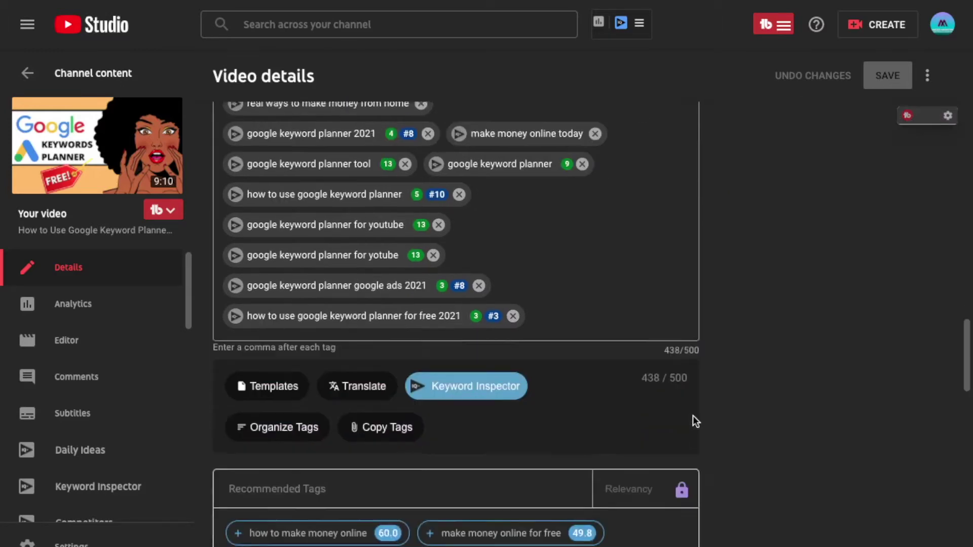
pyautogui.scroll(-10, 693, 416)
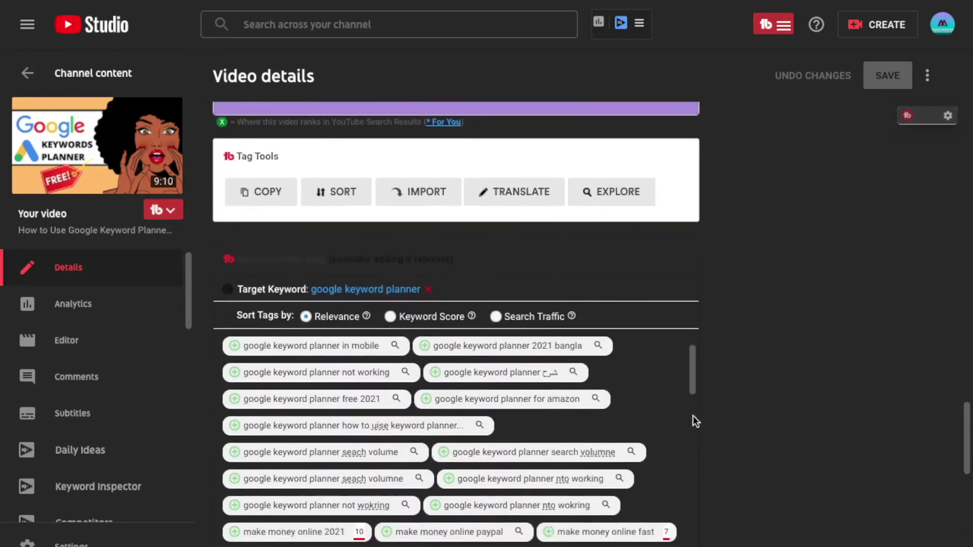
pyautogui.scroll(2, 692, 421)
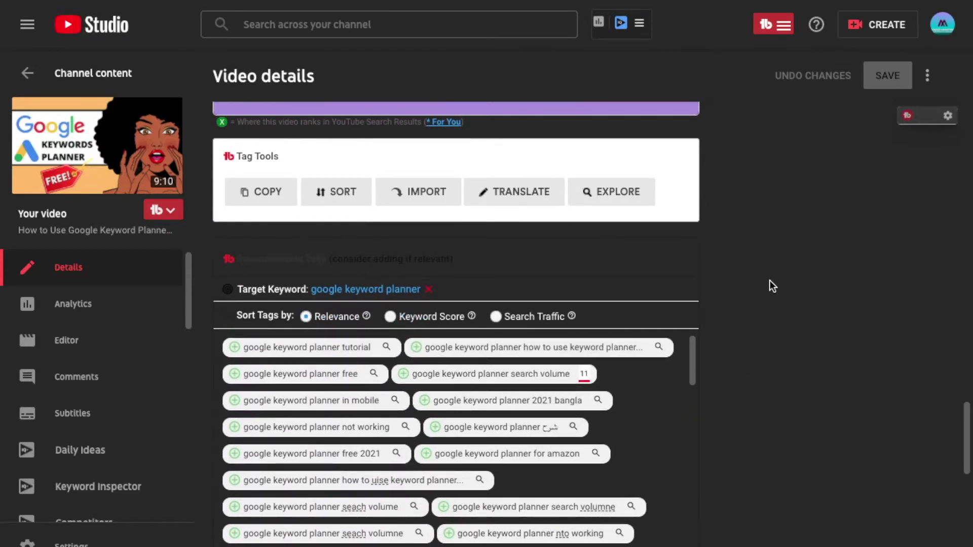
pyautogui.scroll(-2, 770, 281)
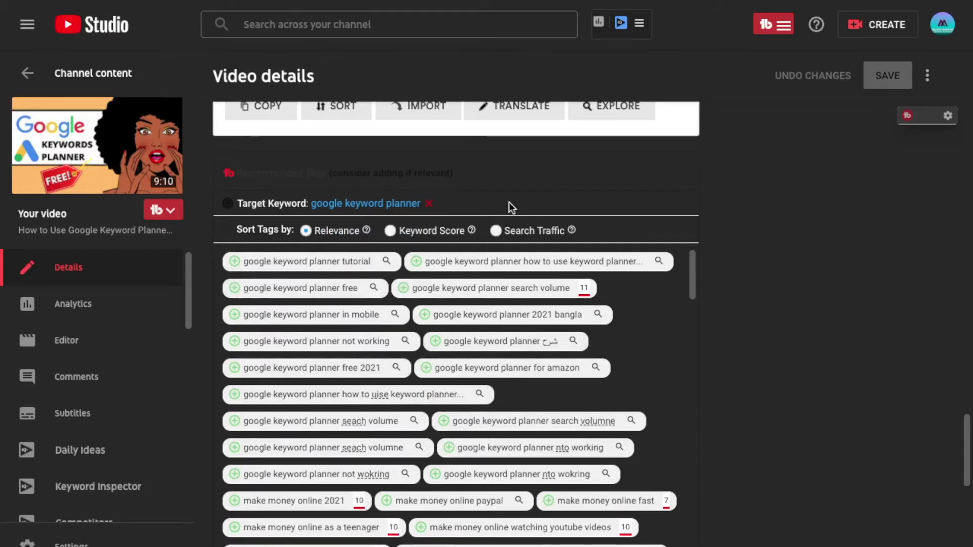
pyautogui.scroll(2, 508, 201)
pyautogui.scroll(3, 508, 202)
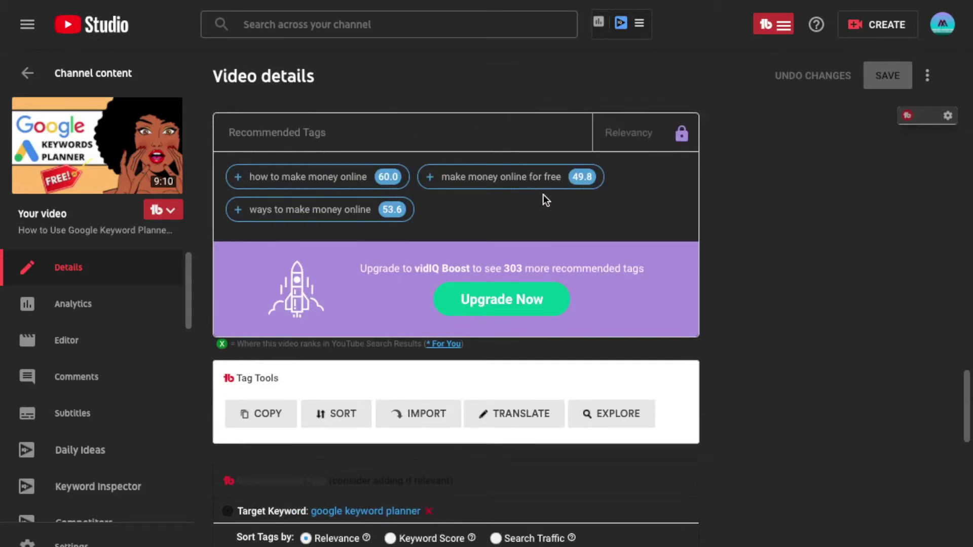
pyautogui.scroll(-5, 544, 195)
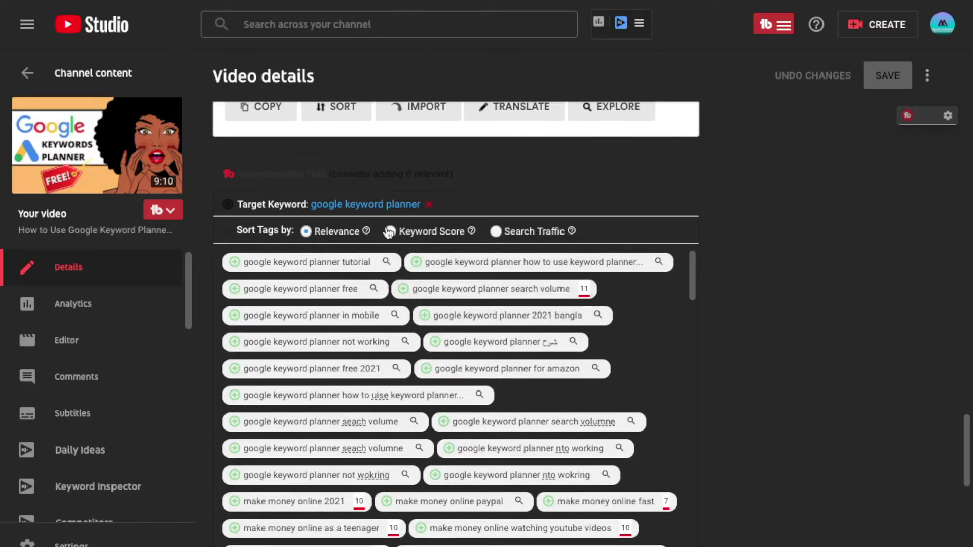
pyautogui.click(411, 239)
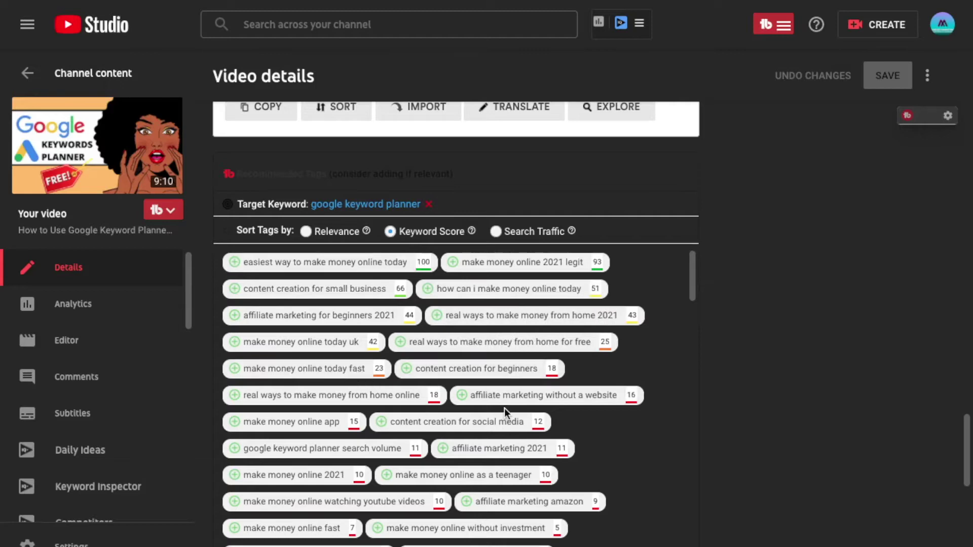
# Review the Keyword Score ranking, then re-sort the suggested tags by Search Traffic.
pyautogui.scroll(-3, 504, 409)
pyautogui.scroll(-5, 504, 408)
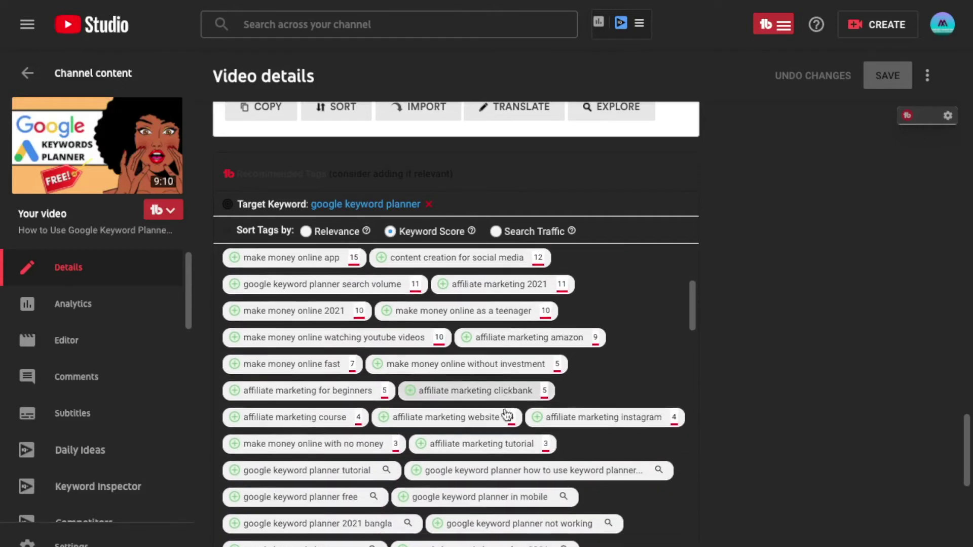
pyautogui.scroll(10, 506, 413)
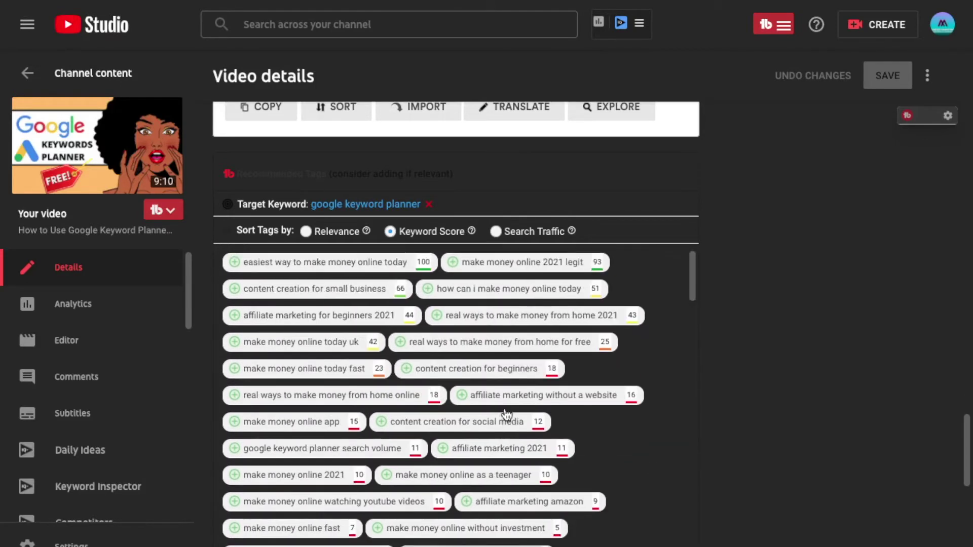
pyautogui.click(497, 231)
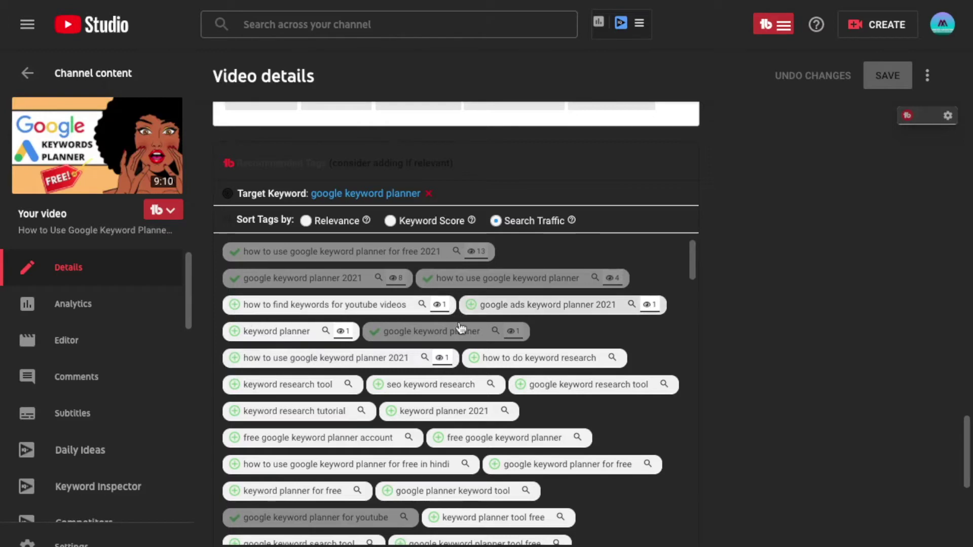
pyautogui.scroll(8, 857, 410)
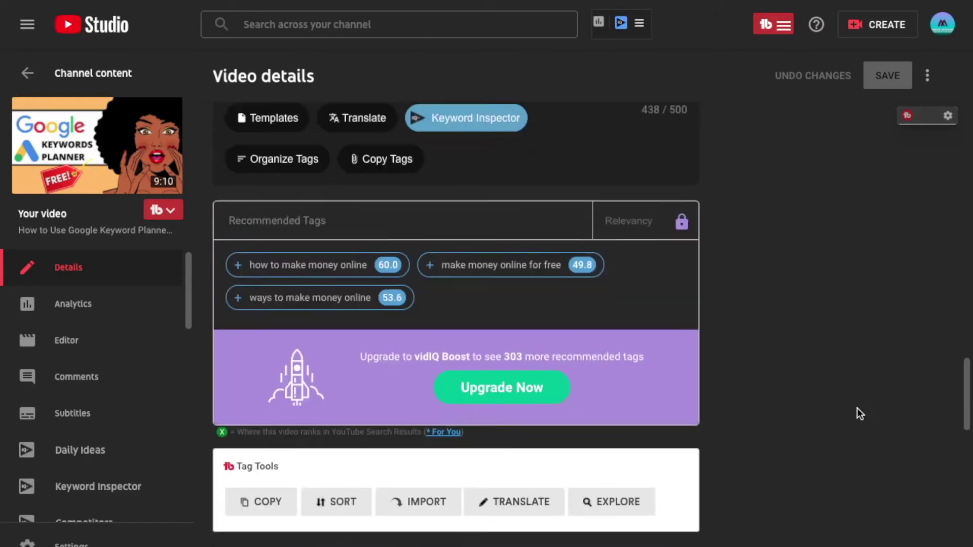
pyautogui.scroll(10, 857, 408)
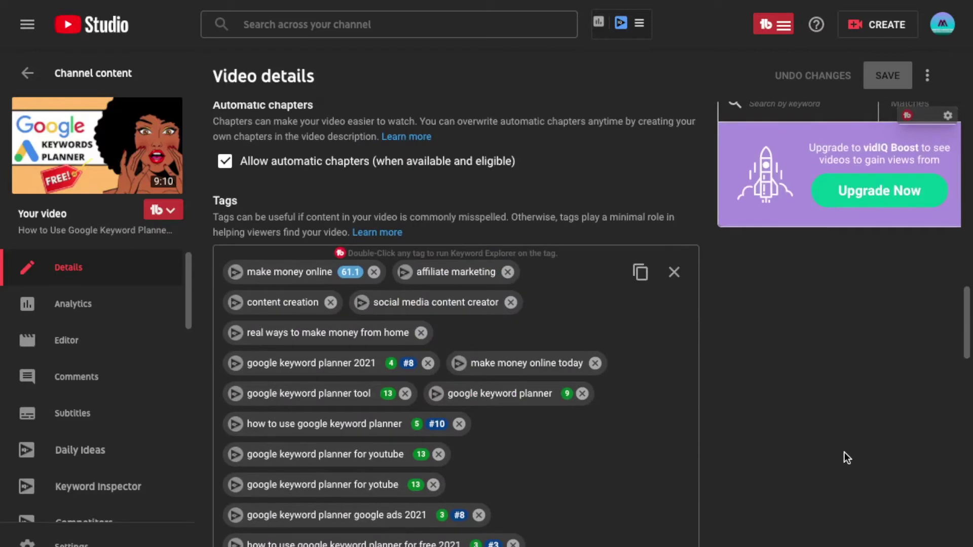
# Remove 'make money online today' and the related affiliate tags, cutting usage to 334/500.
pyautogui.scroll(-3, 843, 456)
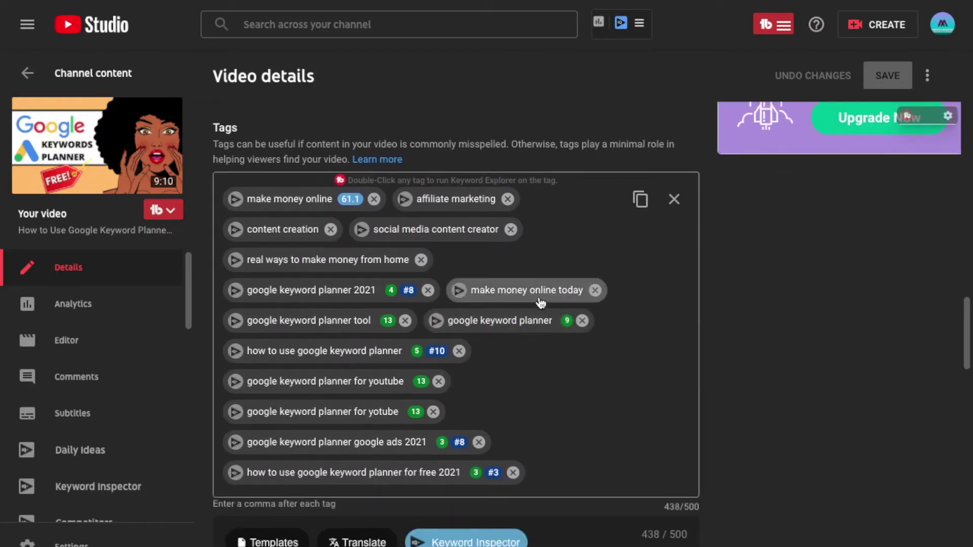
pyautogui.click(594, 291)
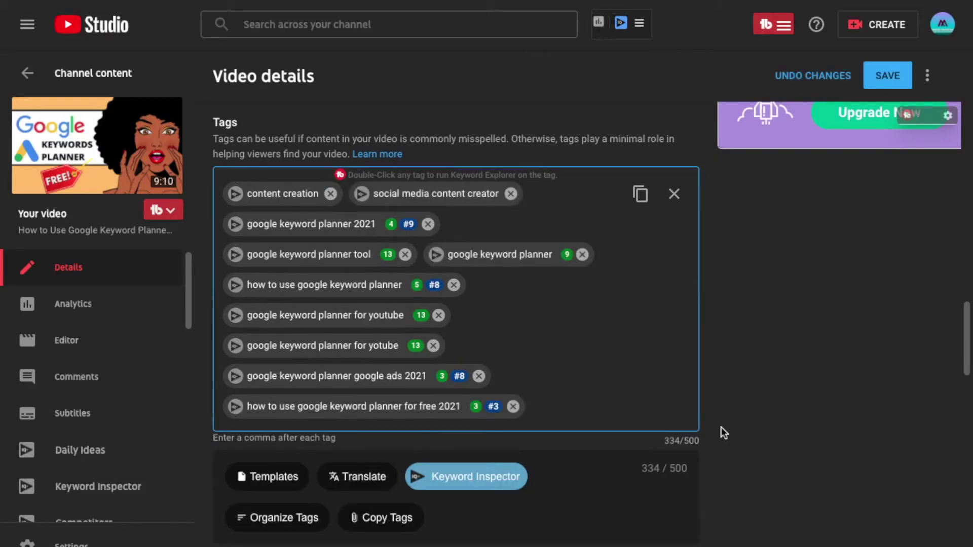
pyautogui.scroll(-10, 725, 358)
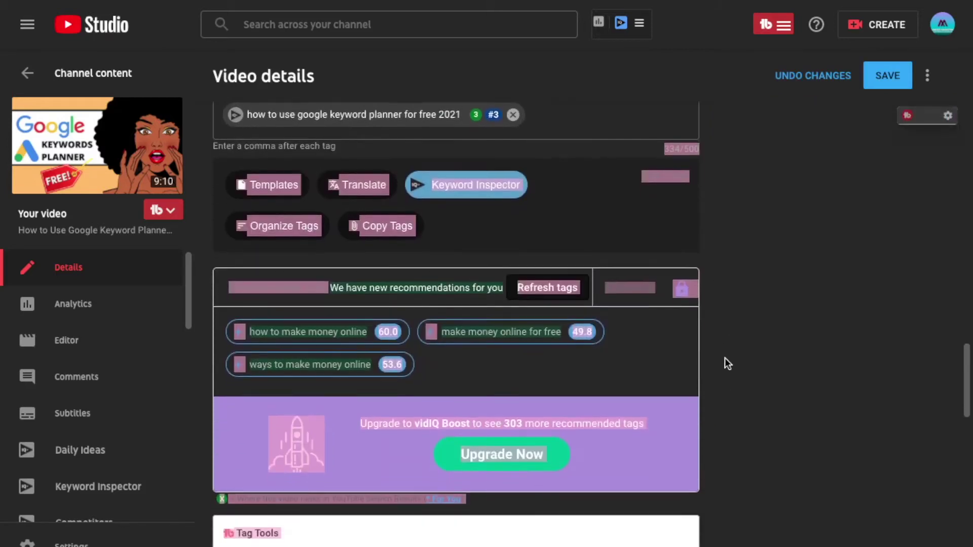
# Add the Search Traffic suggestion 'how to find keywords for youtube videos' as a tag.
pyautogui.scroll(-3, 725, 358)
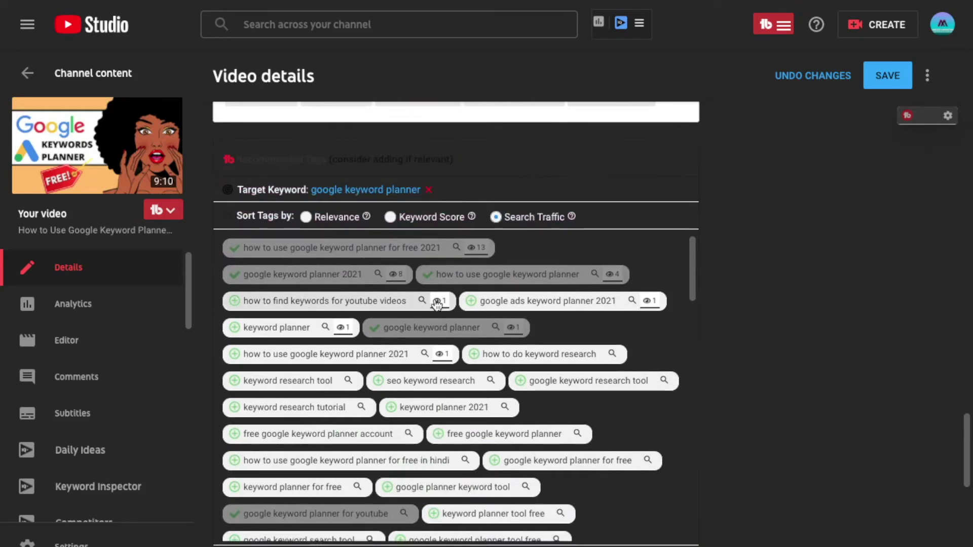
pyautogui.moveTo(439, 303)
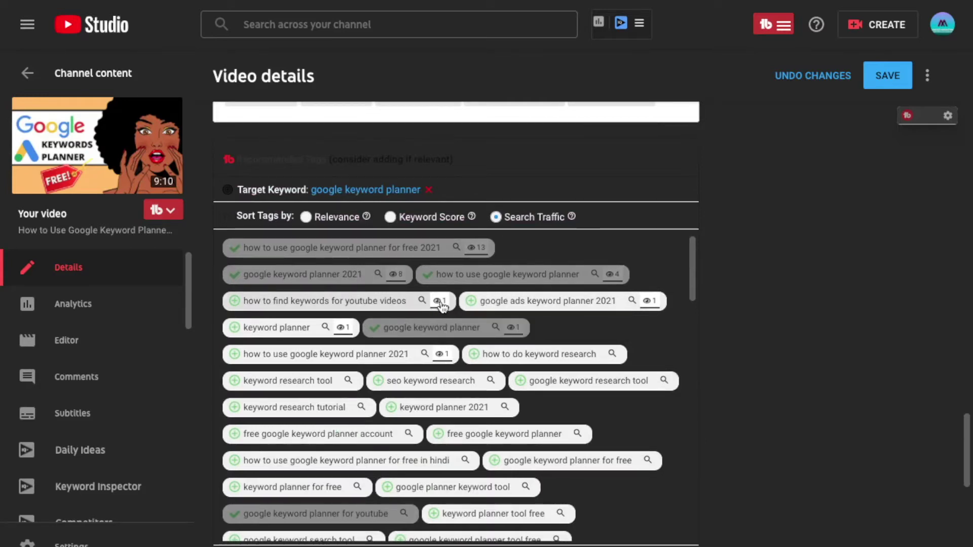
pyautogui.moveTo(439, 302)
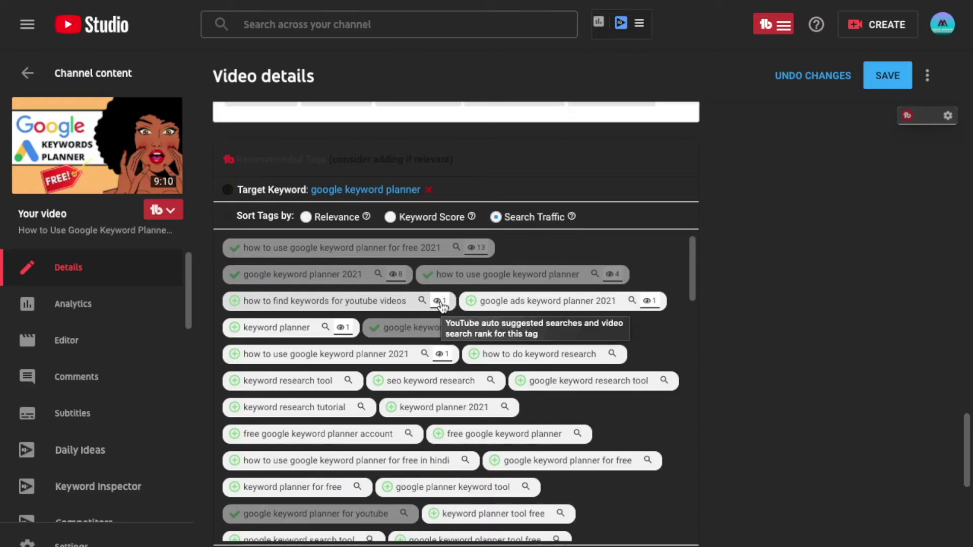
pyautogui.click(441, 304)
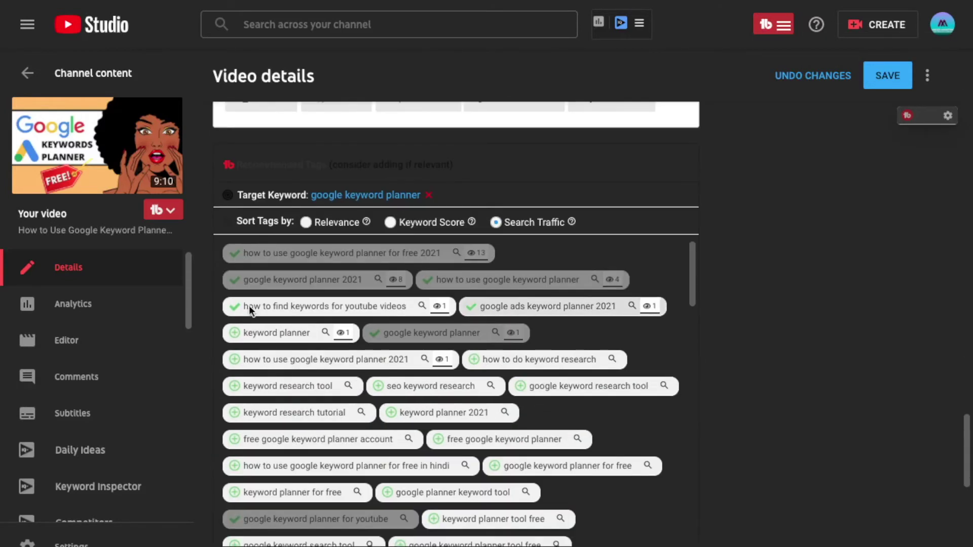
# Add 'how to use google keyword planner 2021' as a tag and try dragging tags to reorder.
pyautogui.click(235, 304)
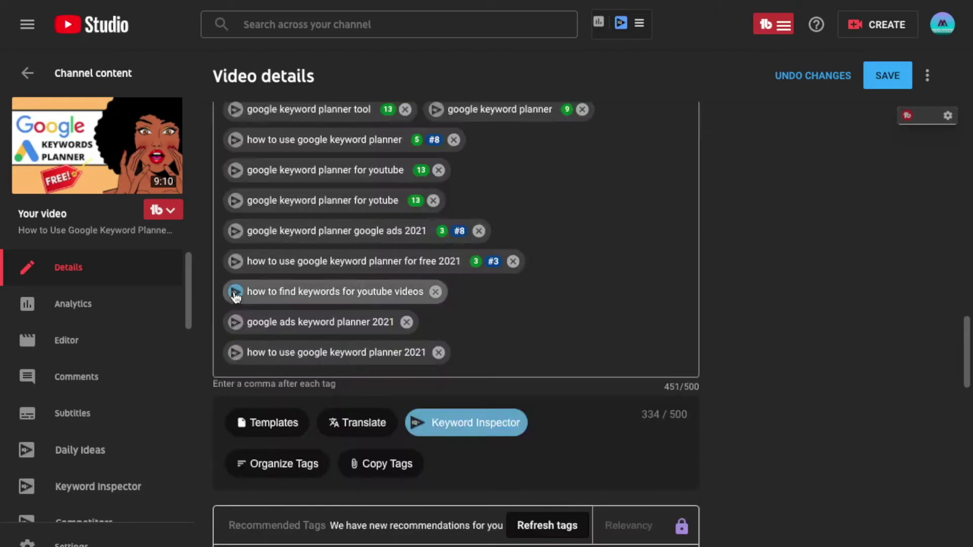
pyautogui.scroll(15, 861, 443)
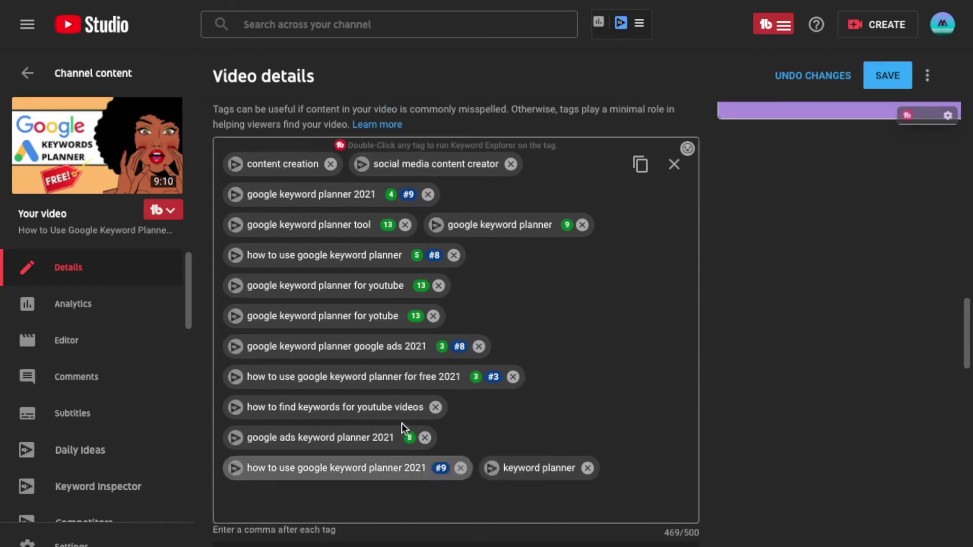
pyautogui.moveTo(412, 444); pyautogui.dragTo(379, 445)
pyautogui.moveTo(253, 446); pyautogui.dragTo(434, 441)
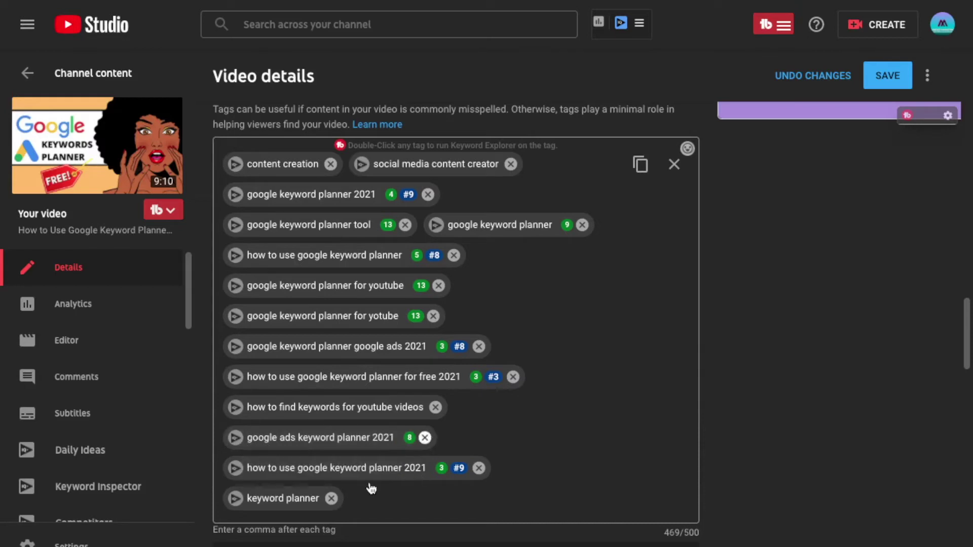
pyautogui.moveTo(309, 474); pyautogui.dragTo(415, 470)
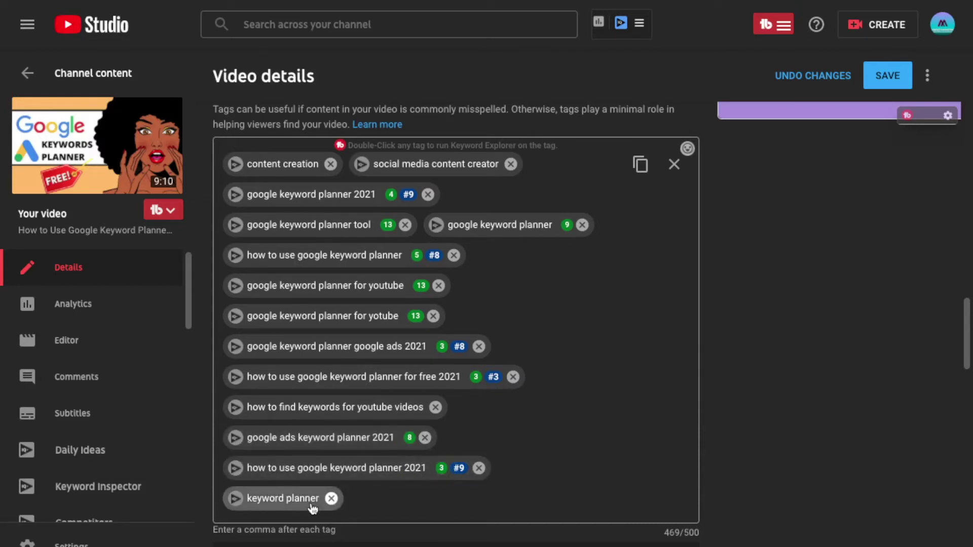
pyautogui.moveTo(421, 408)
pyautogui.mouseDown()
pyautogui.moveTo(384, 409)
pyautogui.moveTo(406, 408)
pyautogui.mouseUp()
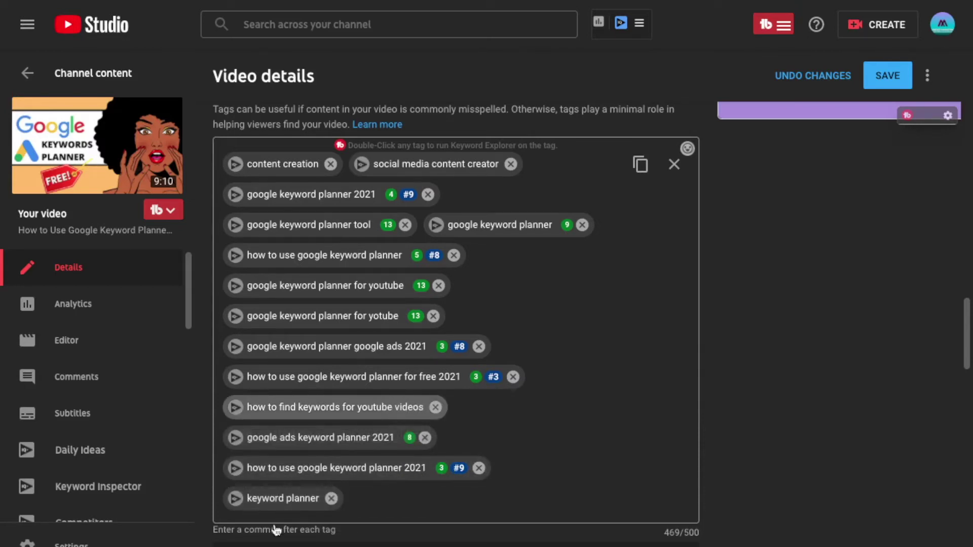
pyautogui.moveTo(309, 464); pyautogui.dragTo(451, 464)
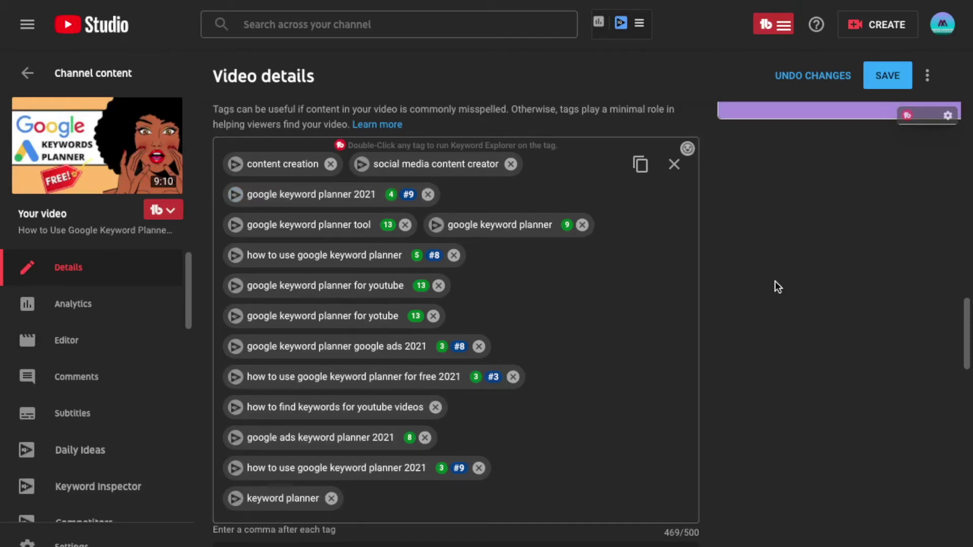
# Check the updated tag list, now using 469/500 characters.
pyautogui.scroll(-7, 775, 282)
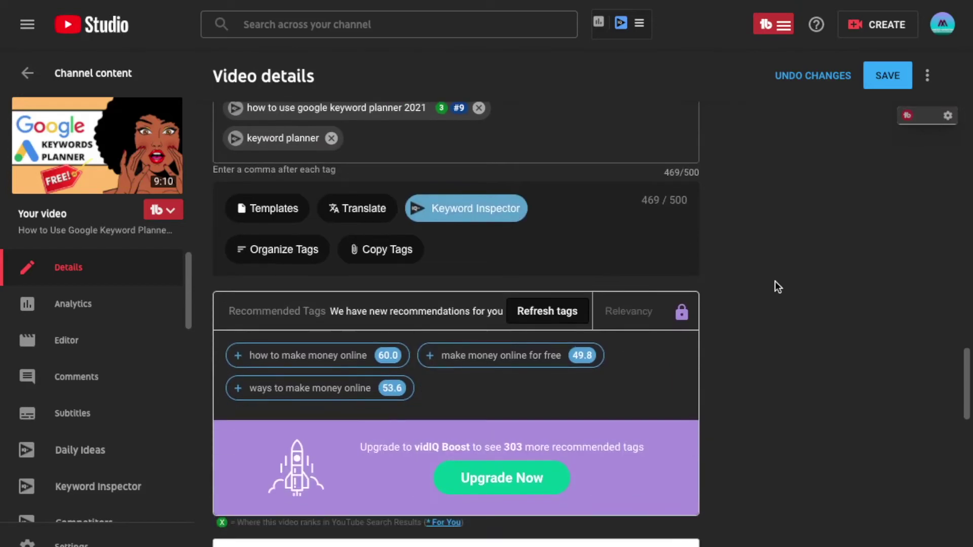
pyautogui.scroll(-8, 774, 280)
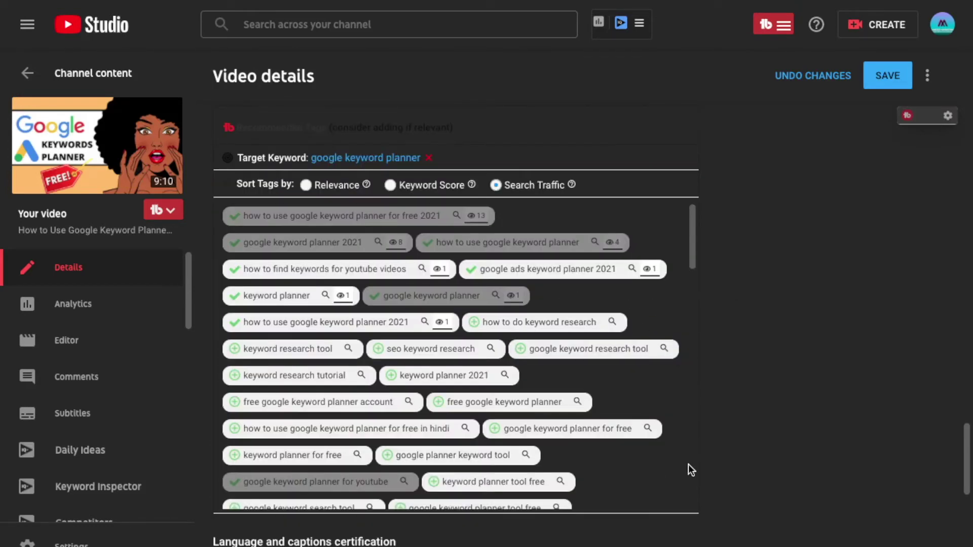
pyautogui.scroll(7, 707, 482)
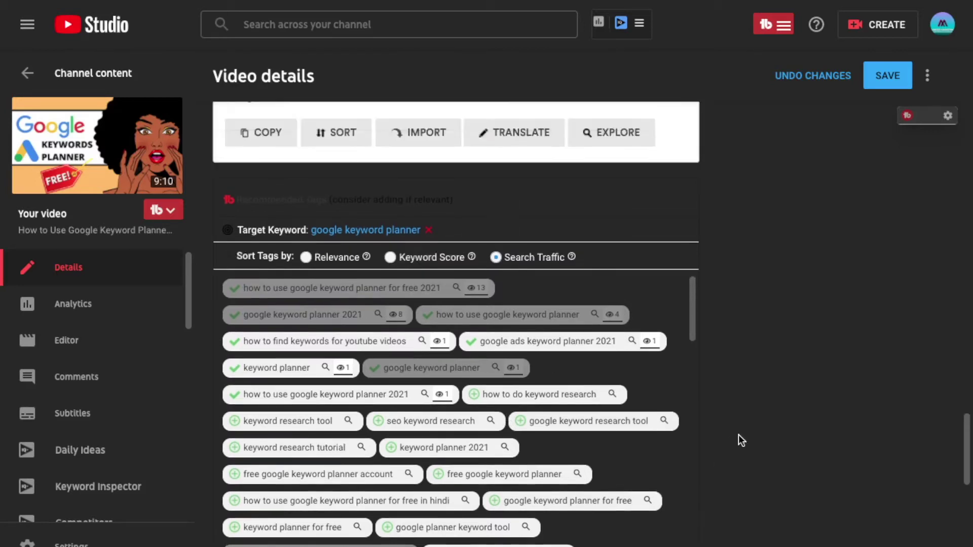
pyautogui.scroll(10, 738, 434)
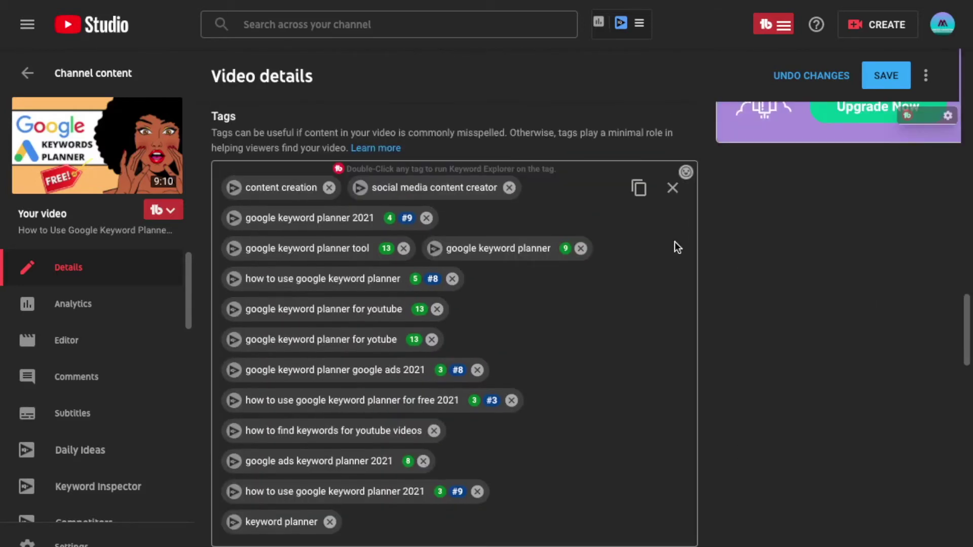
pyautogui.scroll(-2, 705, 343)
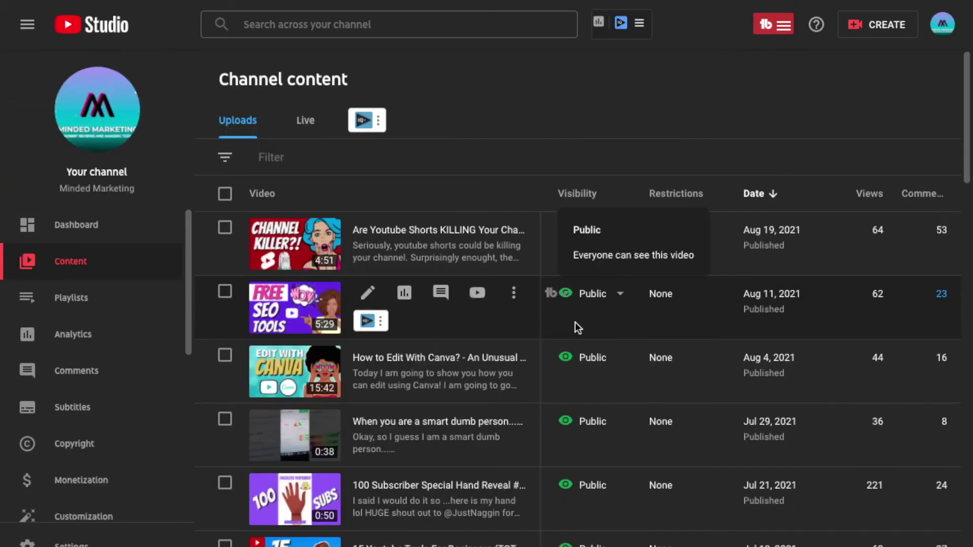
# Open the details page of the Quora promotion video from the uploads list.
pyautogui.scroll(-5, 577, 327)
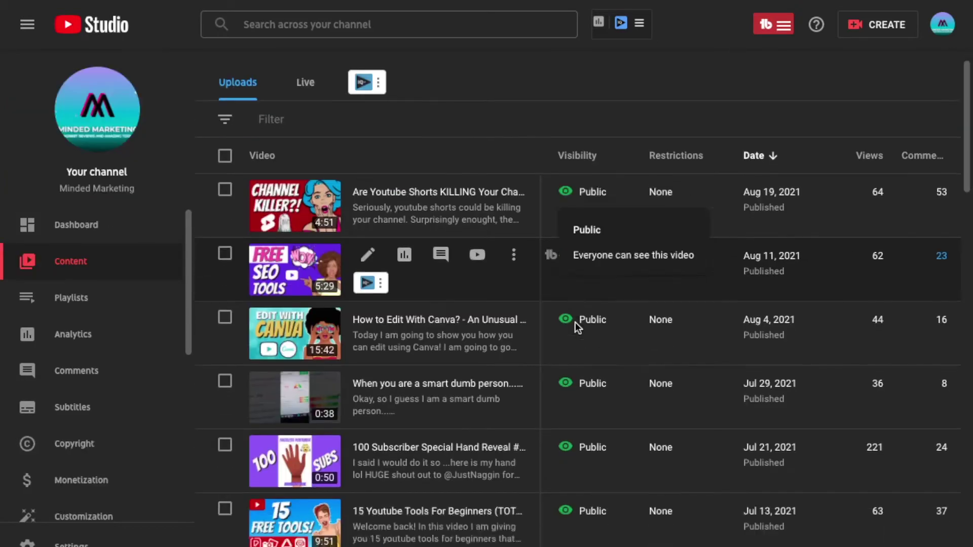
pyautogui.scroll(2, 576, 327)
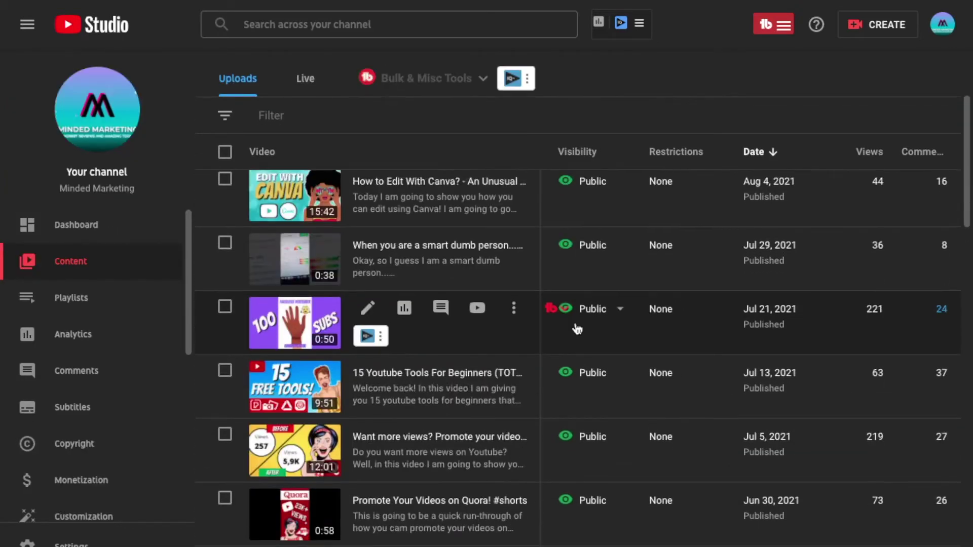
pyautogui.scroll(-2, 567, 433)
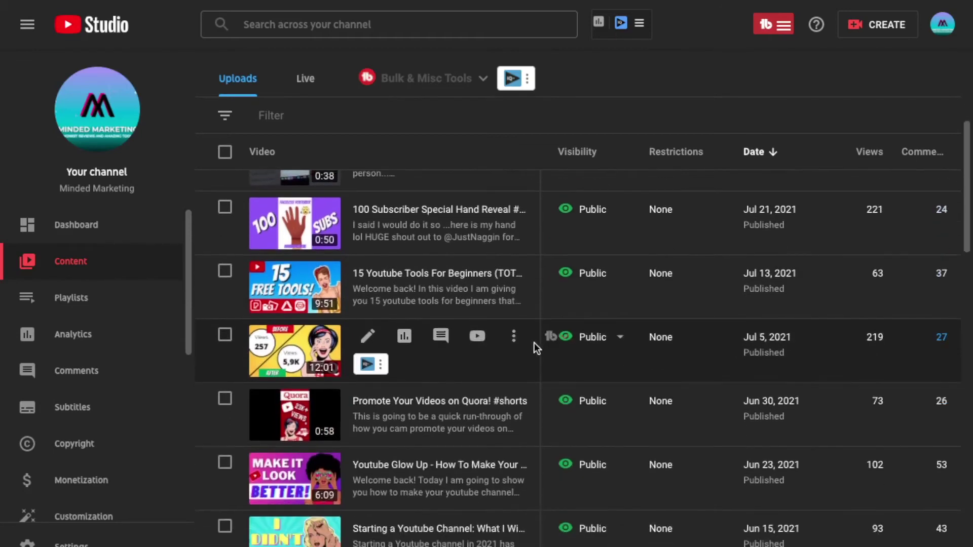
pyautogui.scroll(1, 535, 343)
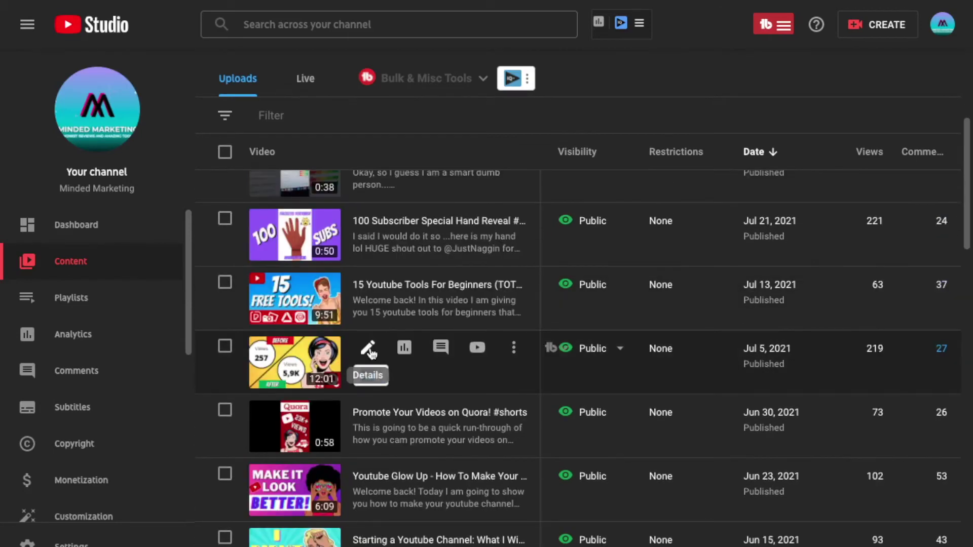
pyautogui.click(368, 348)
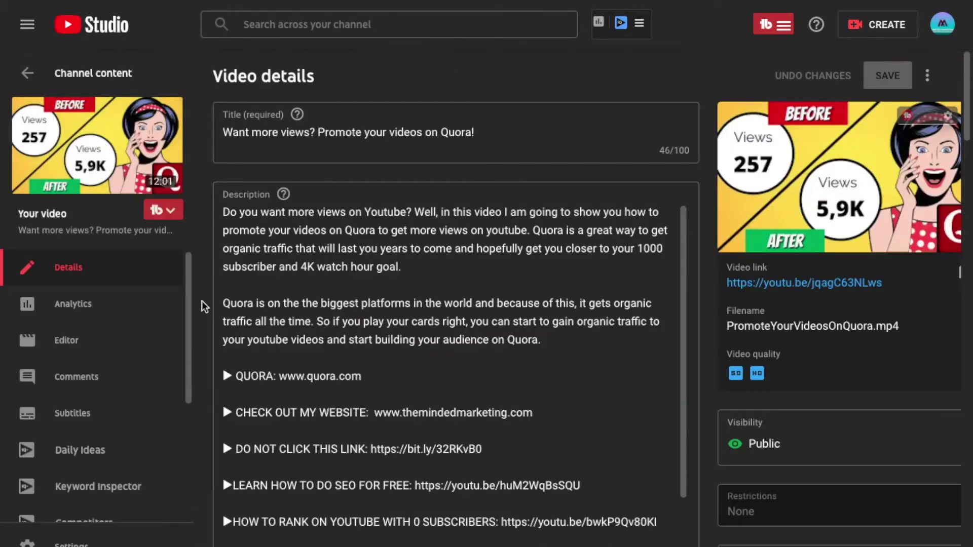
# Find TubeBuddy's suggested tags for this video and sort them by Keyword Score.
pyautogui.scroll(-6, 203, 304)
pyautogui.scroll(-7, 202, 300)
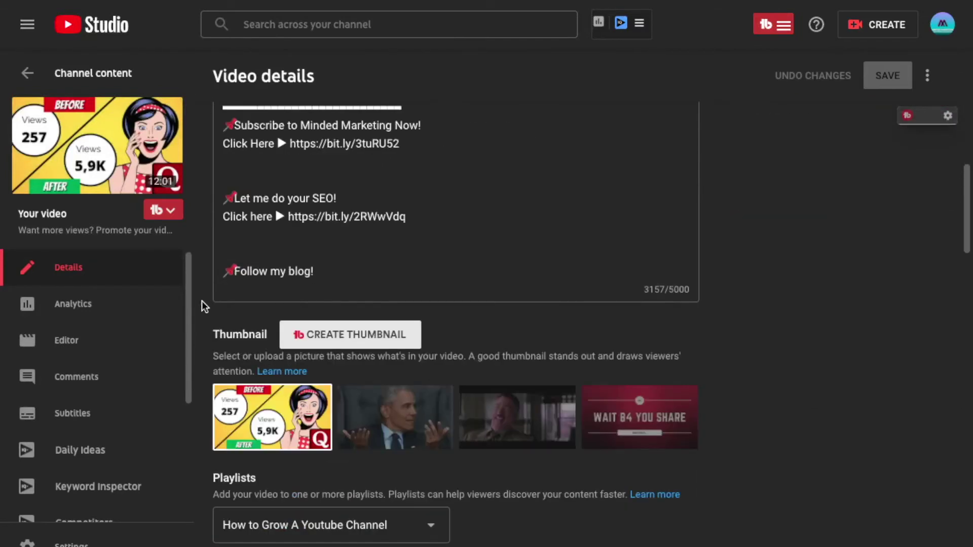
pyautogui.scroll(-15, 201, 300)
pyautogui.scroll(2, 732, 325)
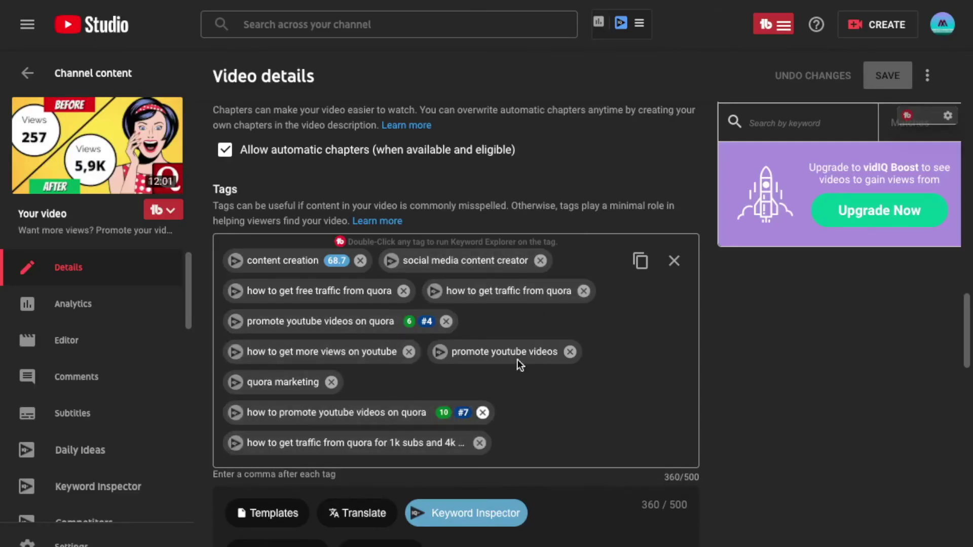
pyautogui.scroll(-10, 755, 403)
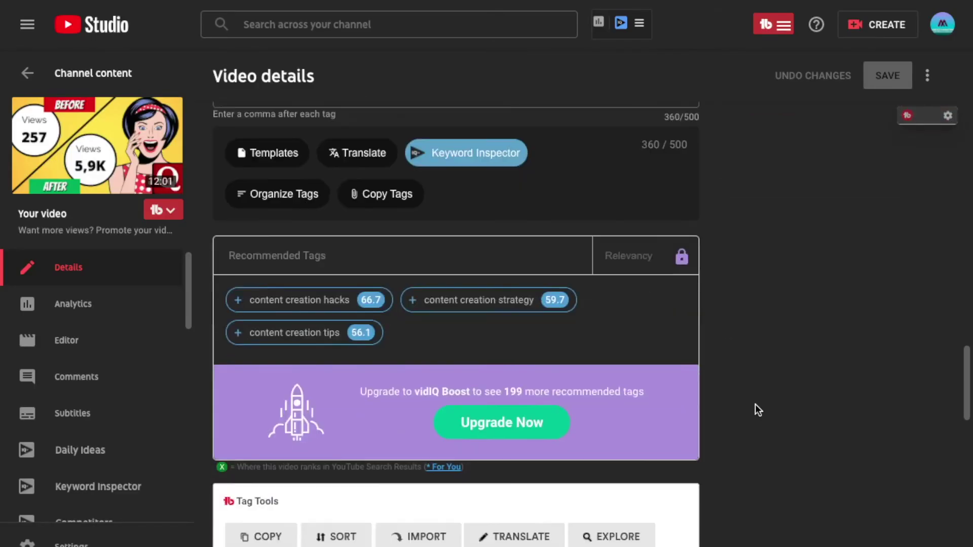
pyautogui.scroll(-4, 759, 409)
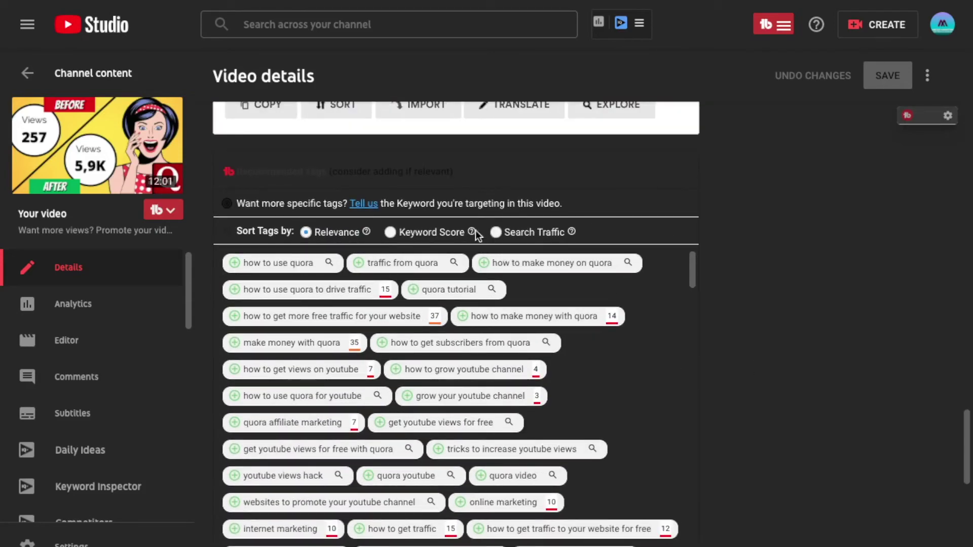
pyautogui.click(388, 232)
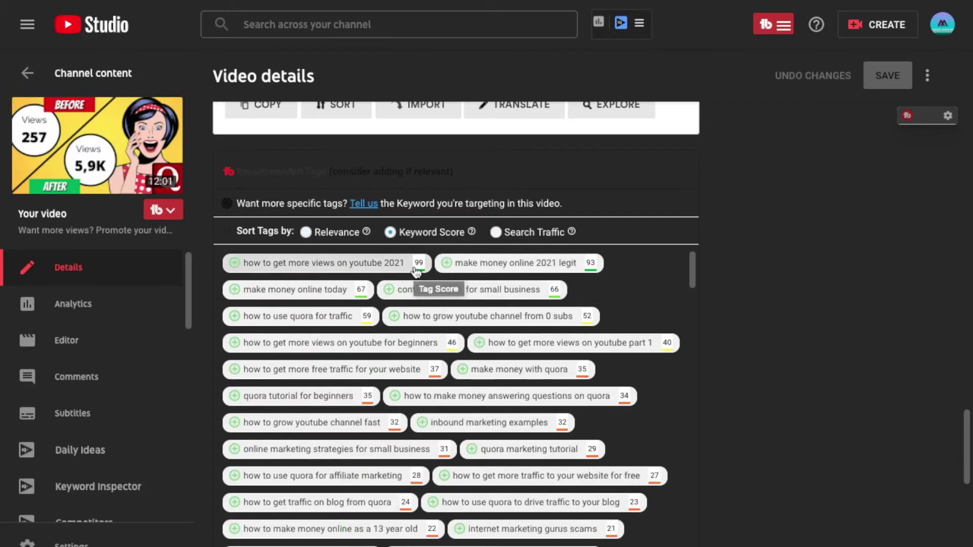
# Re-sort the suggestions by Keyword Score and review the top-ranked tags.
pyautogui.scroll(10, 548, 266)
pyautogui.scroll(-10, 755, 331)
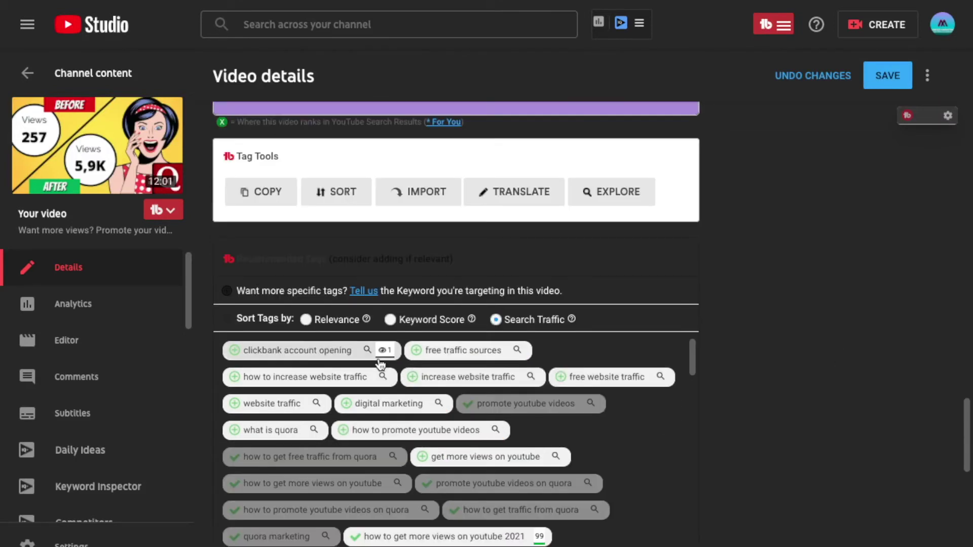
pyautogui.moveTo(380, 363)
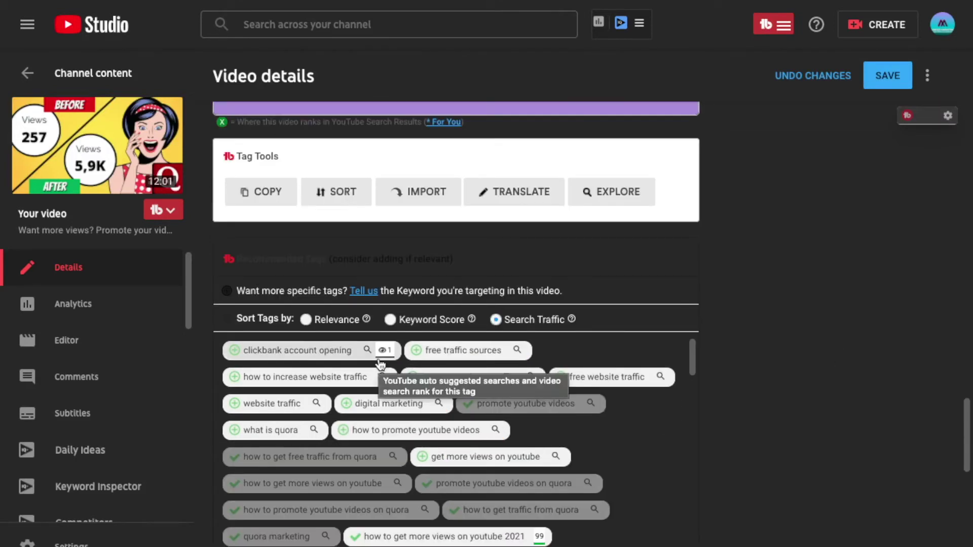
pyautogui.scroll(-3, 735, 319)
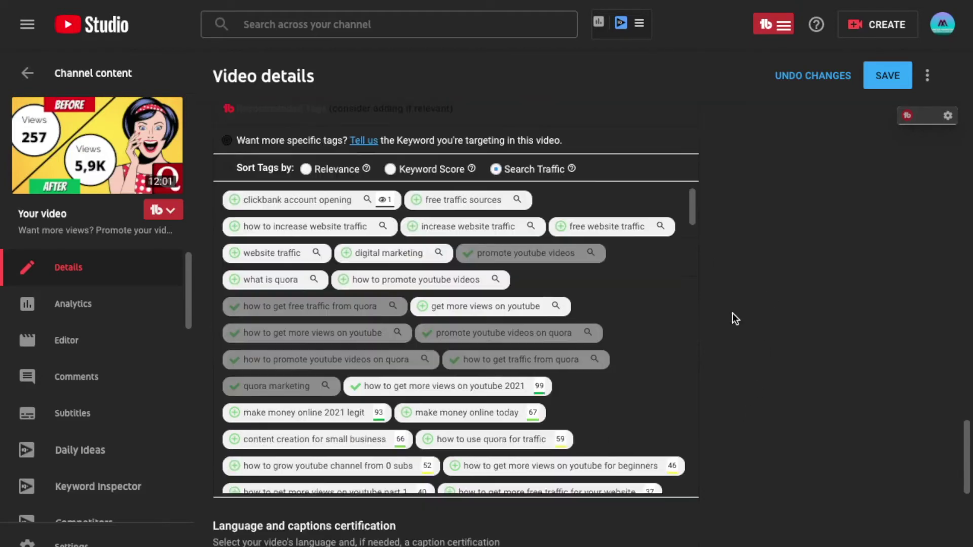
pyautogui.click(390, 170)
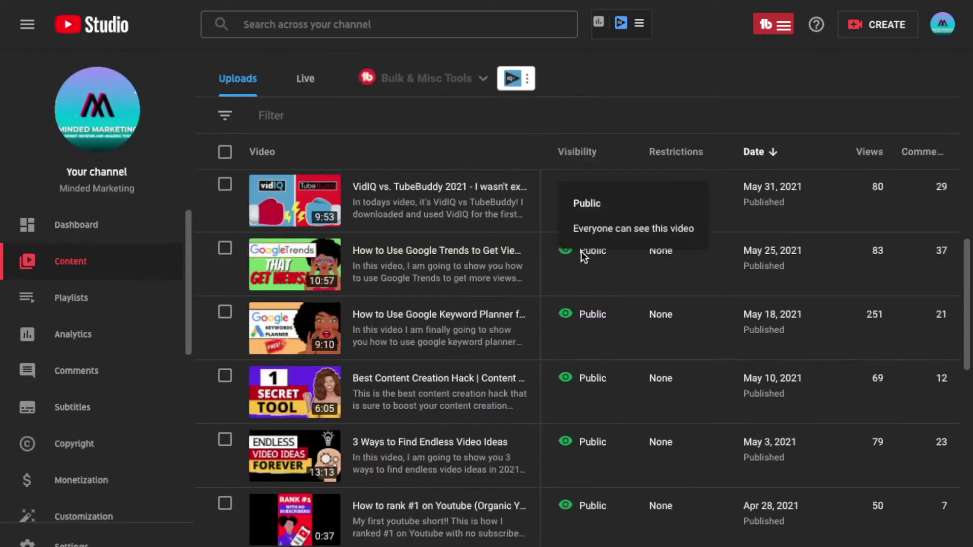
pyautogui.scroll(-6, 582, 251)
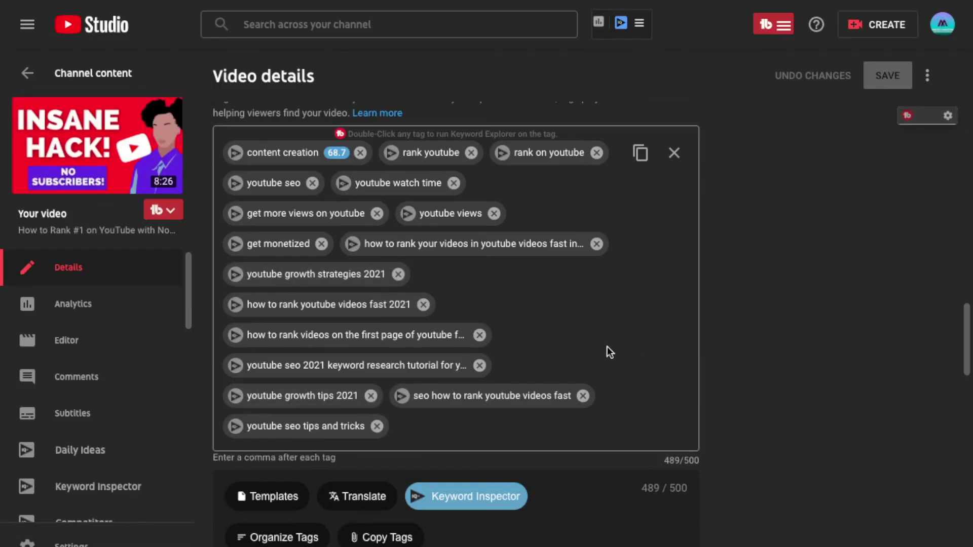
# Review the ranking video's tags at 489/500, ending with 'youtube seo tips and tricks'.
pyautogui.scroll(2, 725, 381)
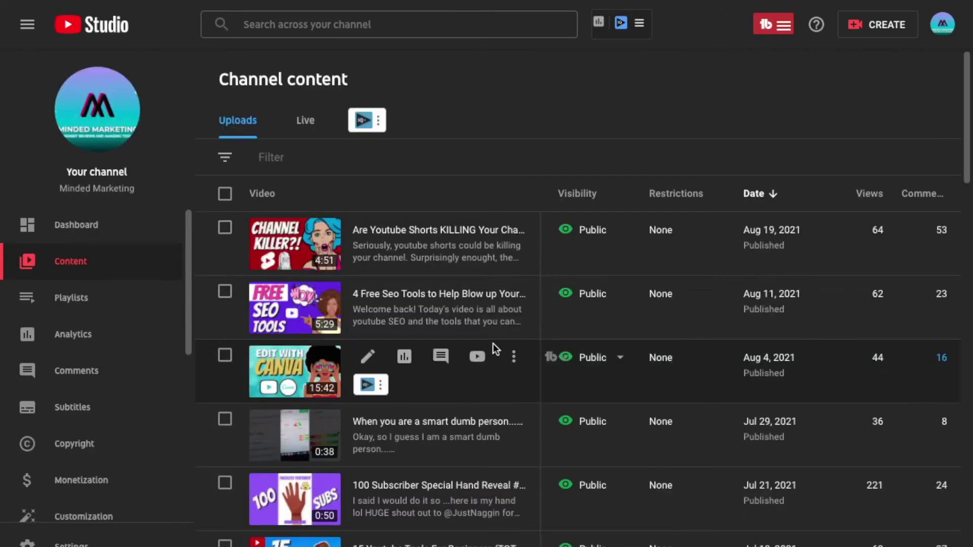
# Open the details page of the SEO for gaming video.
pyautogui.scroll(-2, 495, 348)
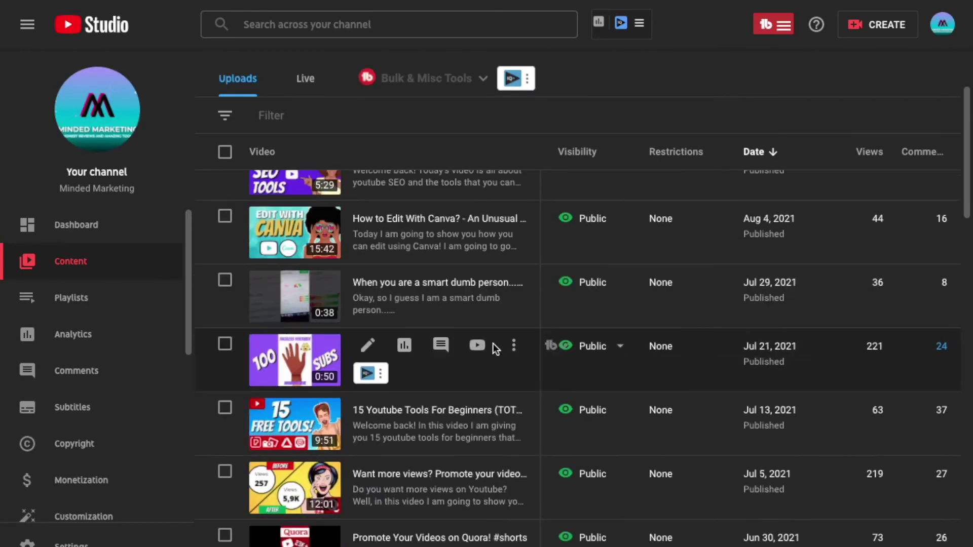
pyautogui.scroll(3, 493, 348)
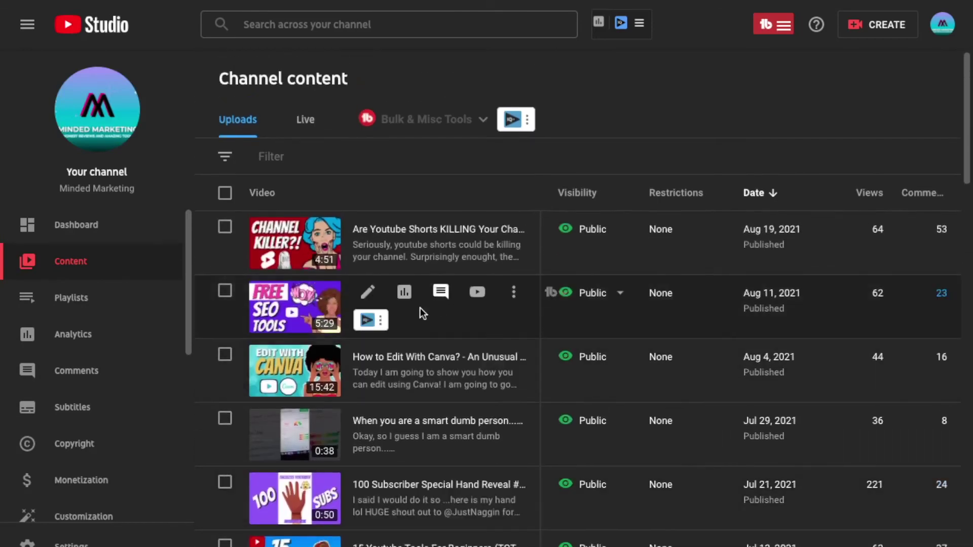
pyautogui.scroll(-6, 438, 404)
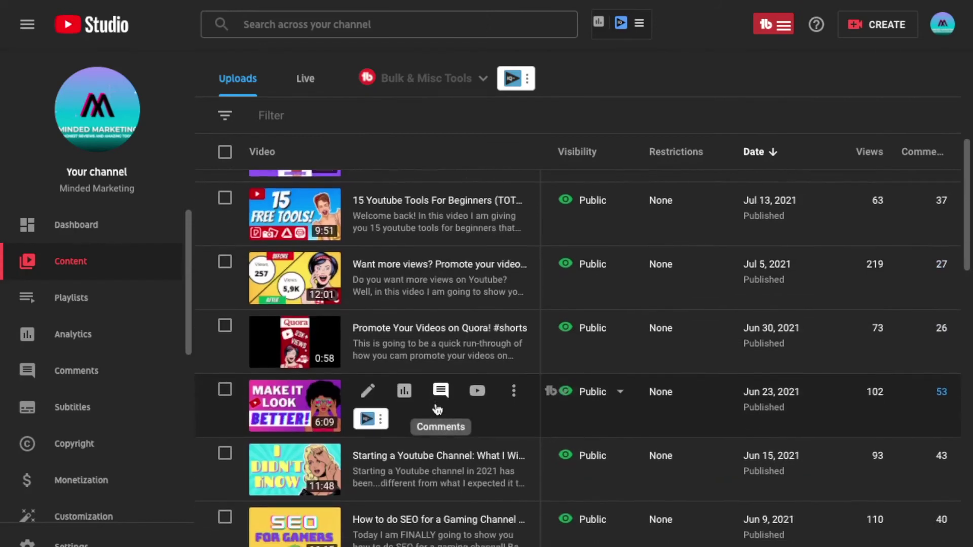
pyautogui.scroll(-4, 438, 407)
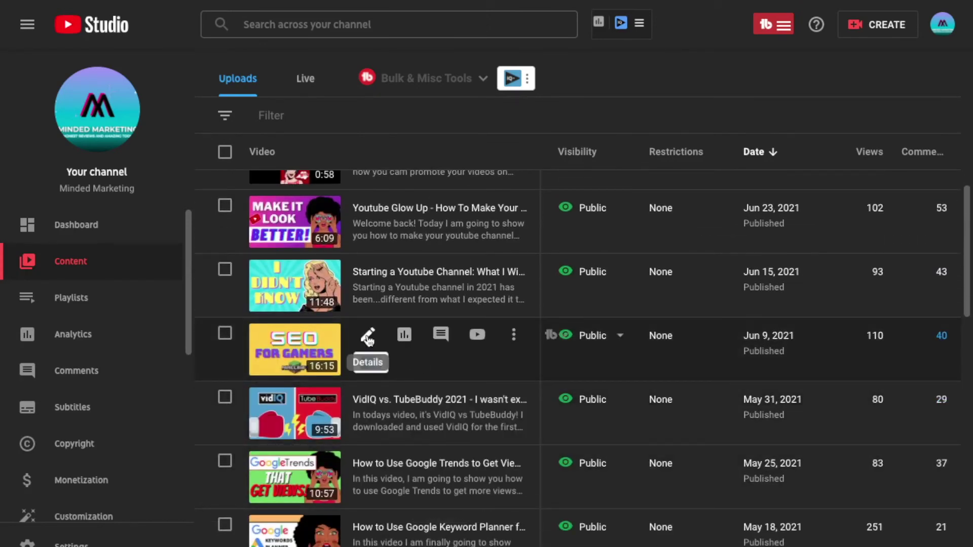
pyautogui.click(368, 337)
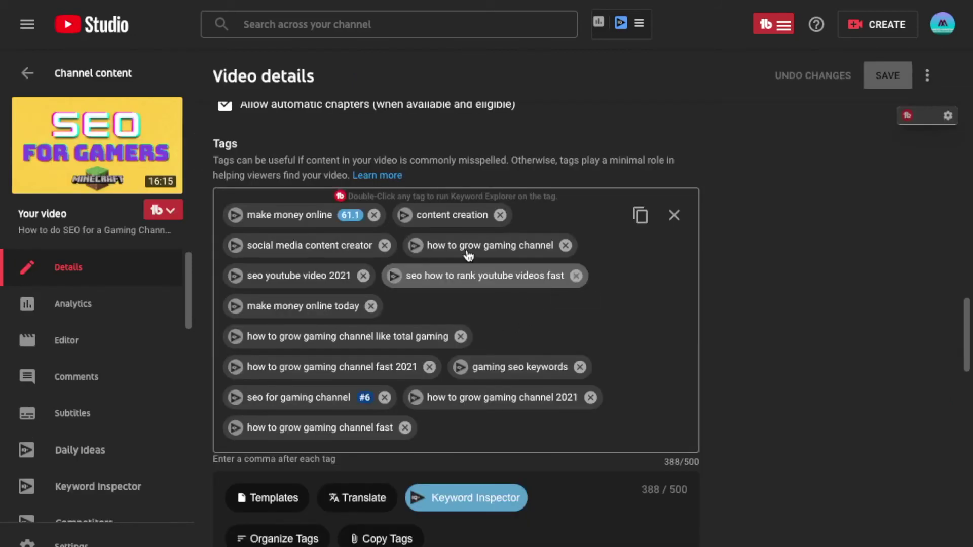
# Sort TubeBuddy tag suggestions by Search Traffic, add 'youtube seo 2021', and save.
pyautogui.moveTo(347, 406)
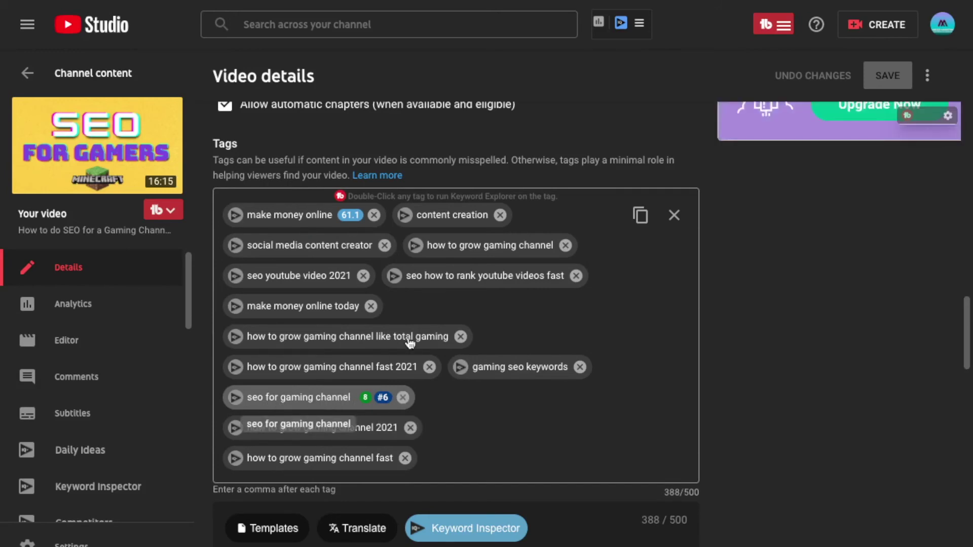
pyautogui.scroll(-5, 560, 363)
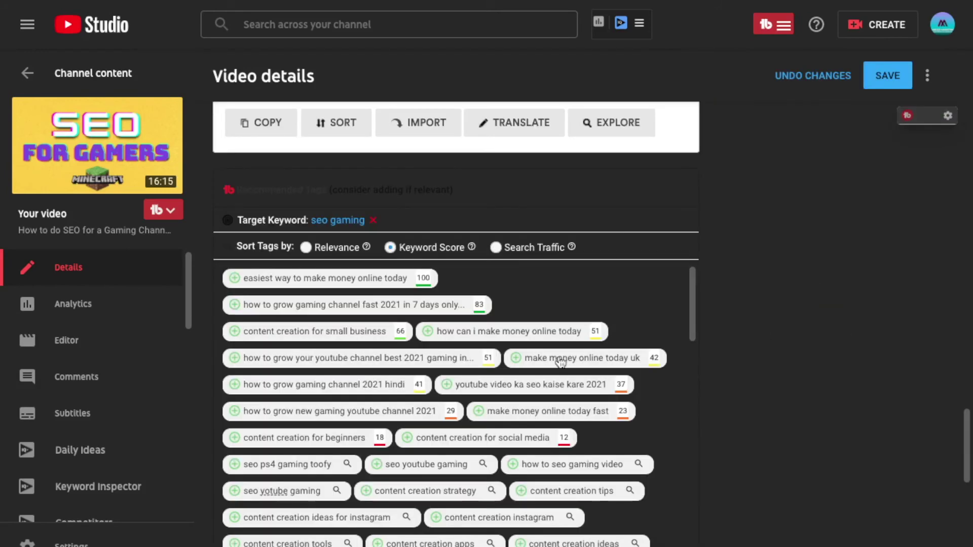
pyautogui.click(496, 248)
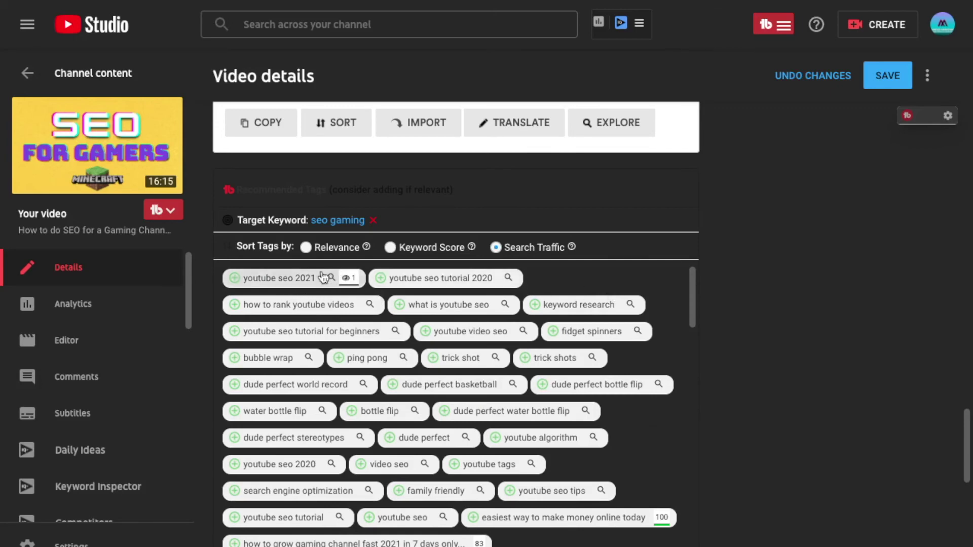
pyautogui.click(235, 279)
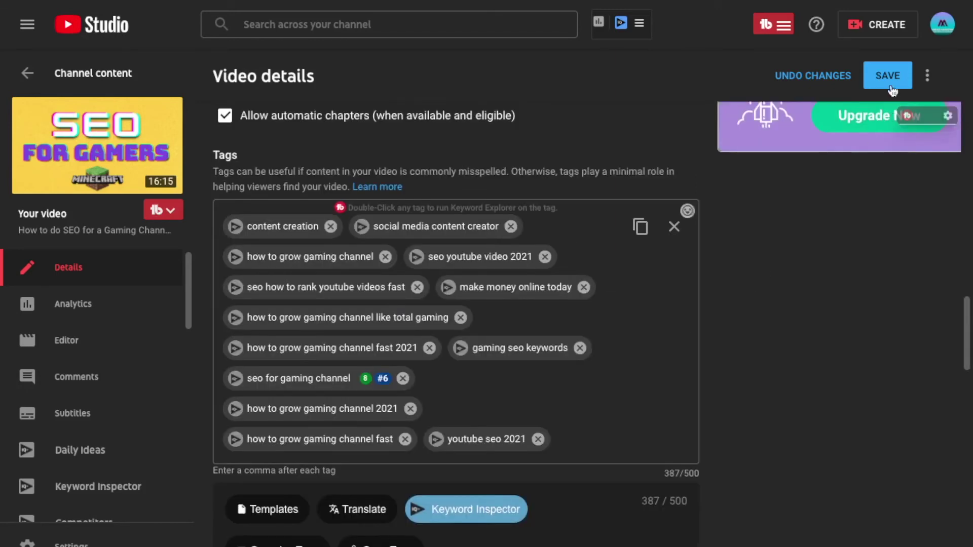
pyautogui.click(888, 81)
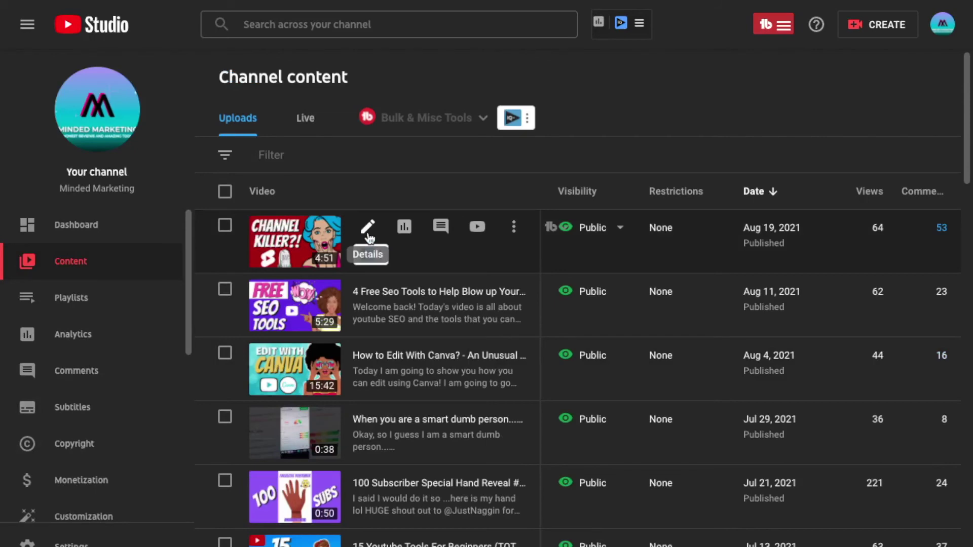
pyautogui.click(368, 234)
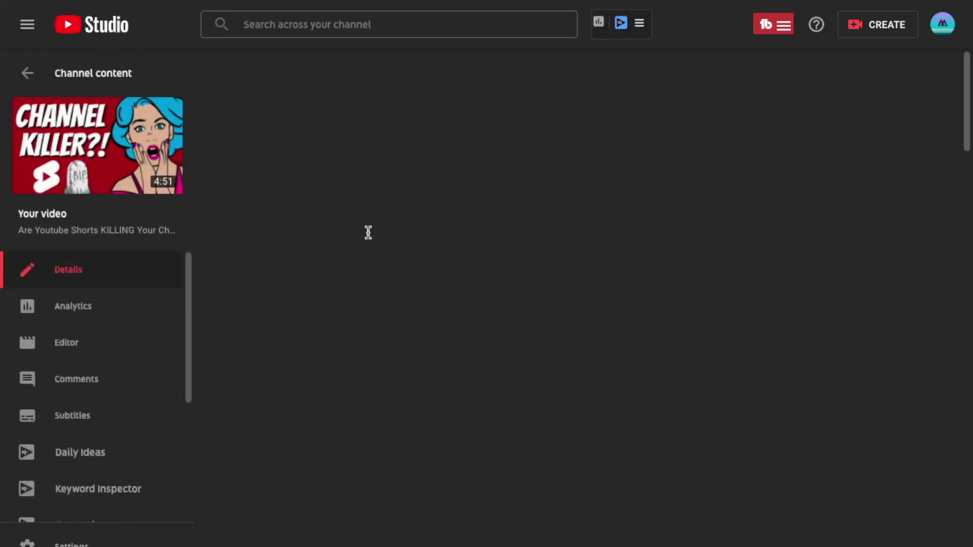
# Add the Search Traffic suggestion 'minded marketing' to the YouTube Shorts video's tags.
pyautogui.scroll(-15, 467, 199)
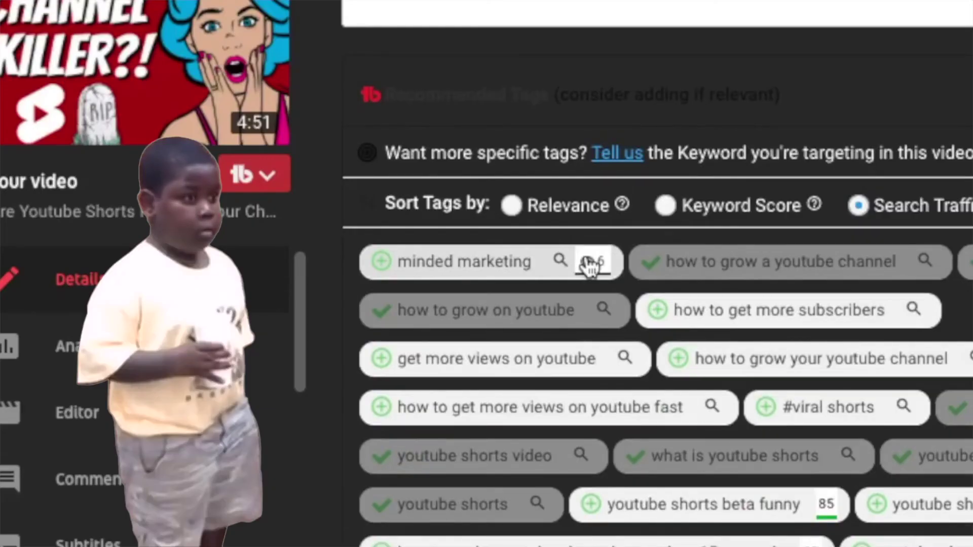
pyautogui.moveTo(589, 264)
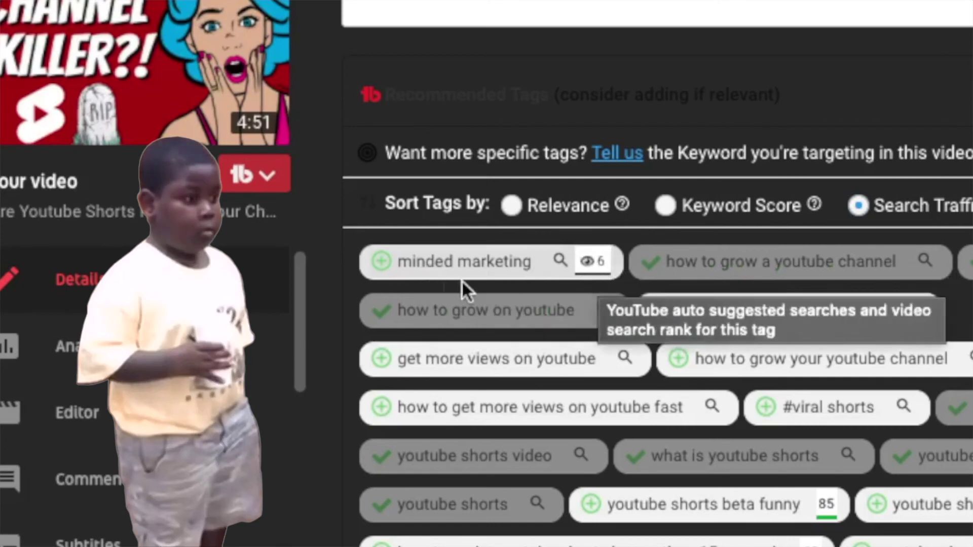
pyautogui.click(390, 268)
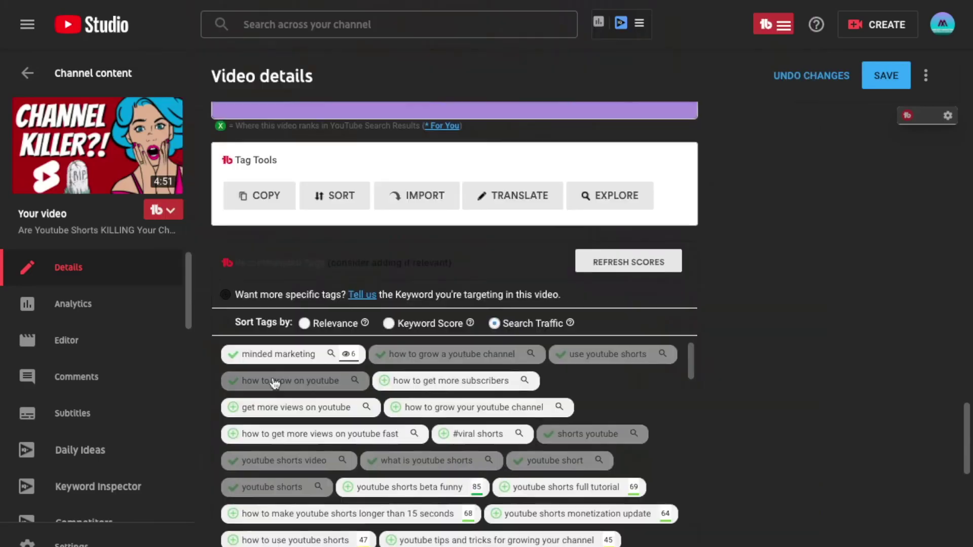